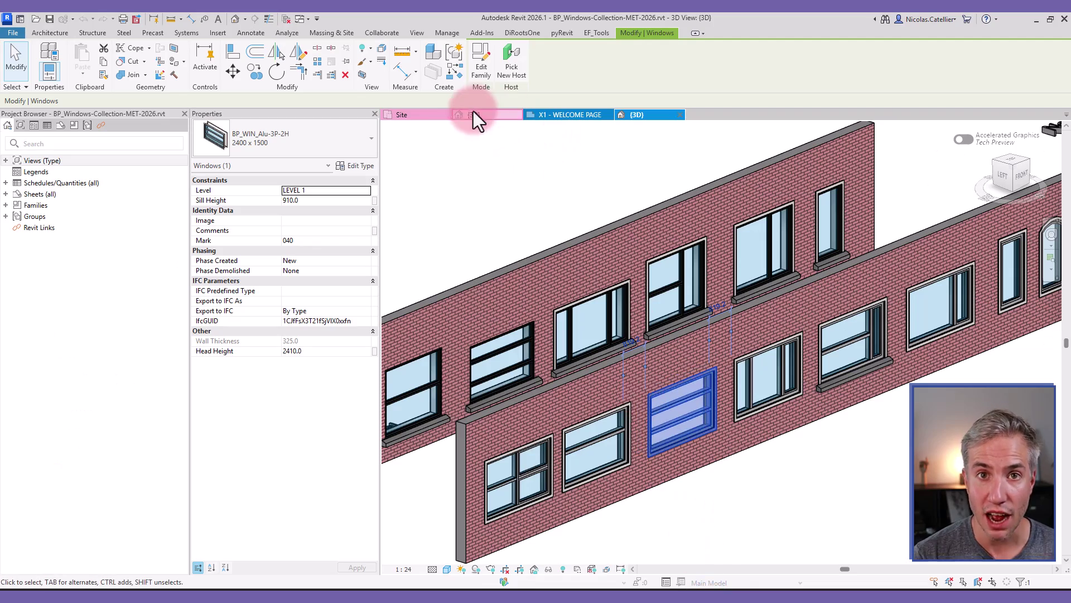
- Switch to the empty 3D view of Project3 and look around it
{"action": "left_click", "coordinate": [473, 112]}
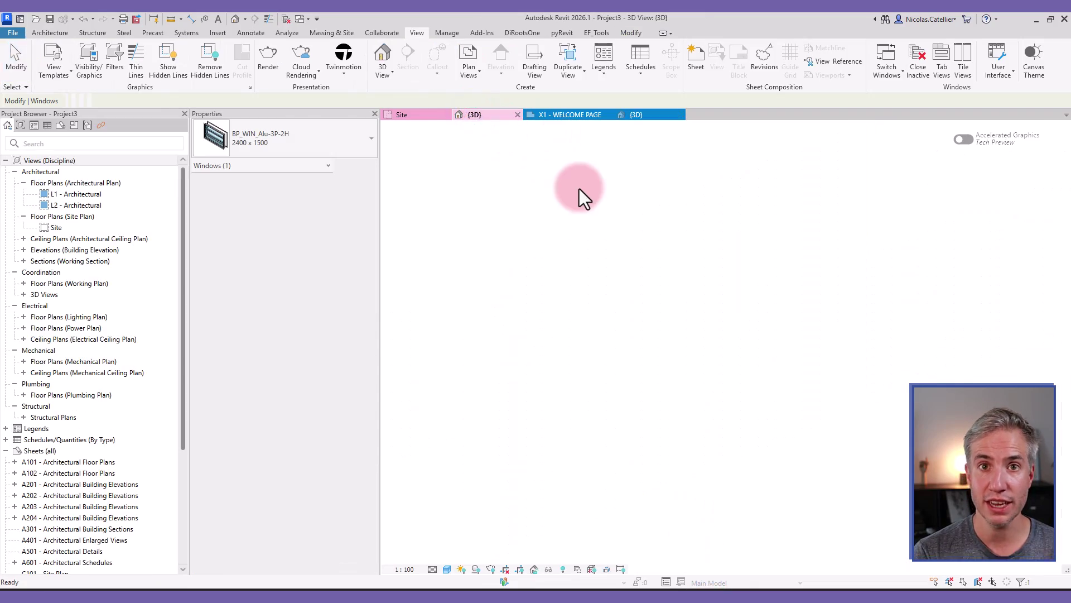
{"action": "left_click", "coordinate": [599, 350]}
{"action": "middle_click_drag", "start_coordinate": [598, 368], "coordinate": [697, 414], "text": "shift"}
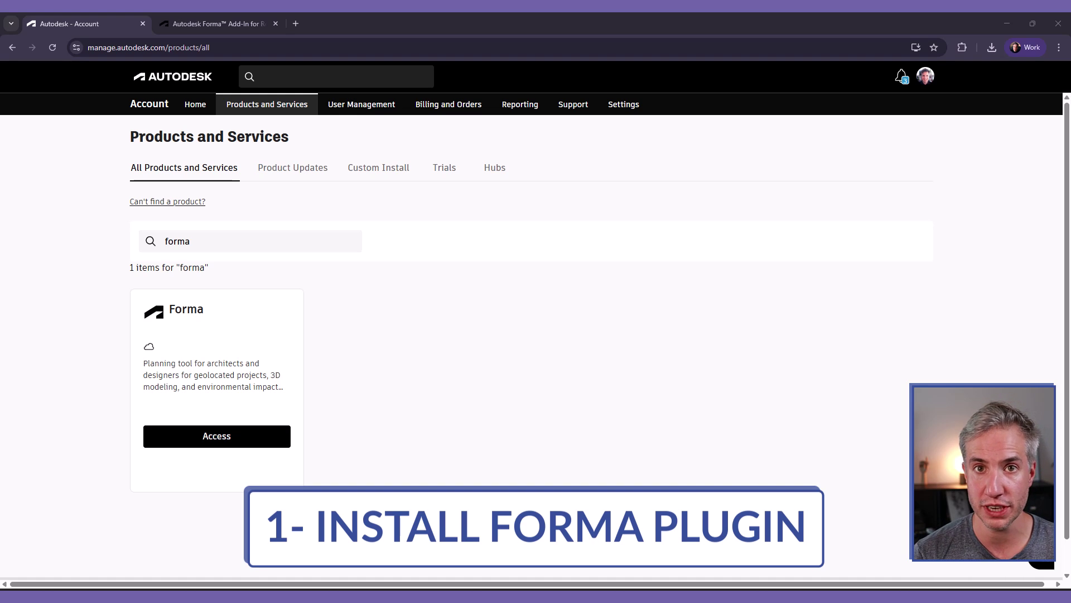
- Review the Autodesk Forma Add-In for Revit store page and open Forma from the Autodesk account's products
{"action": "left_click", "coordinate": [221, 24]}
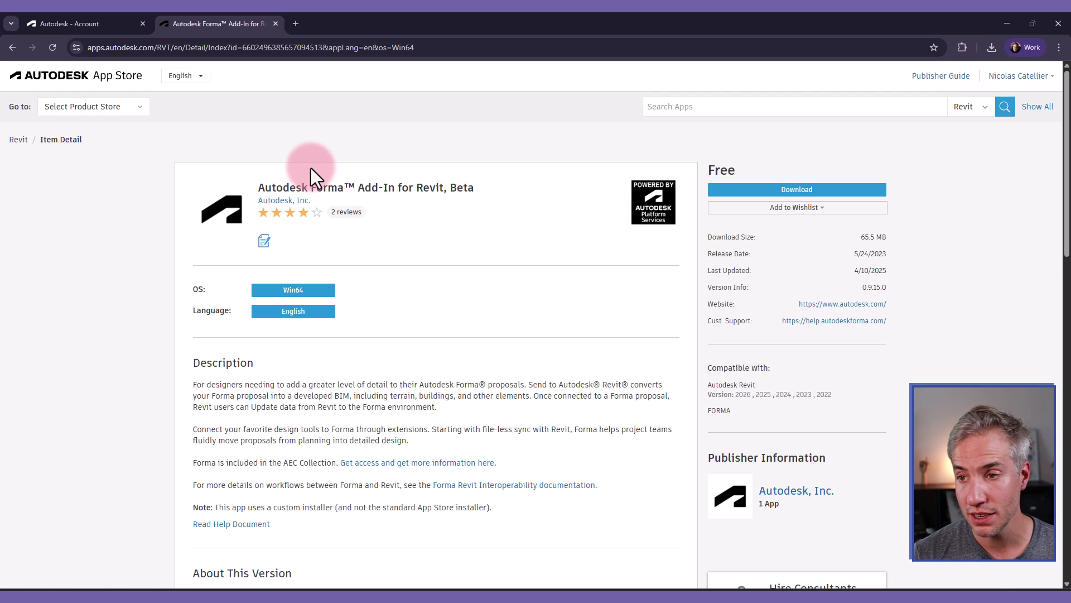
{"action": "left_click", "coordinate": [80, 25]}
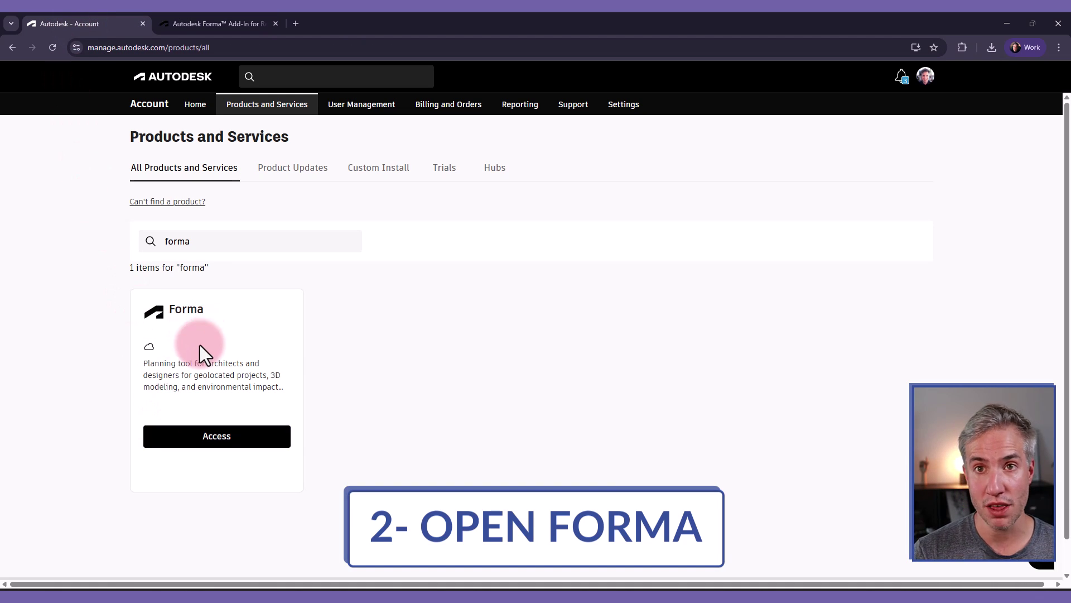
{"action": "left_click", "coordinate": [214, 440]}
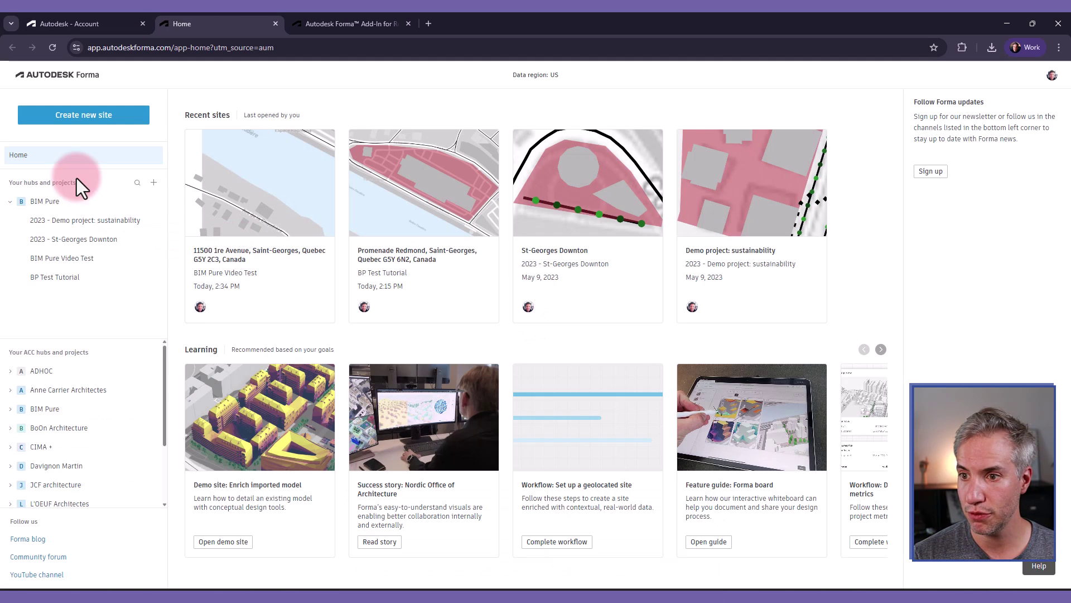
- Start a new site by creating the invite-only project "New project Test Tutorial" in the BIM Pure hub
{"action": "left_click", "coordinate": [85, 118]}
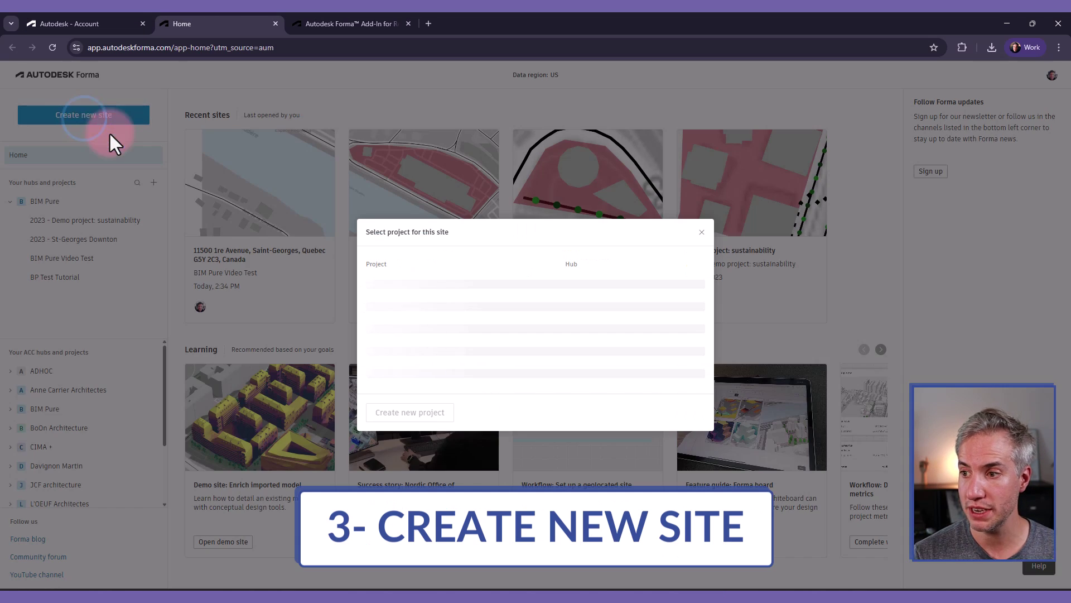
{"action": "left_click", "coordinate": [399, 410]}
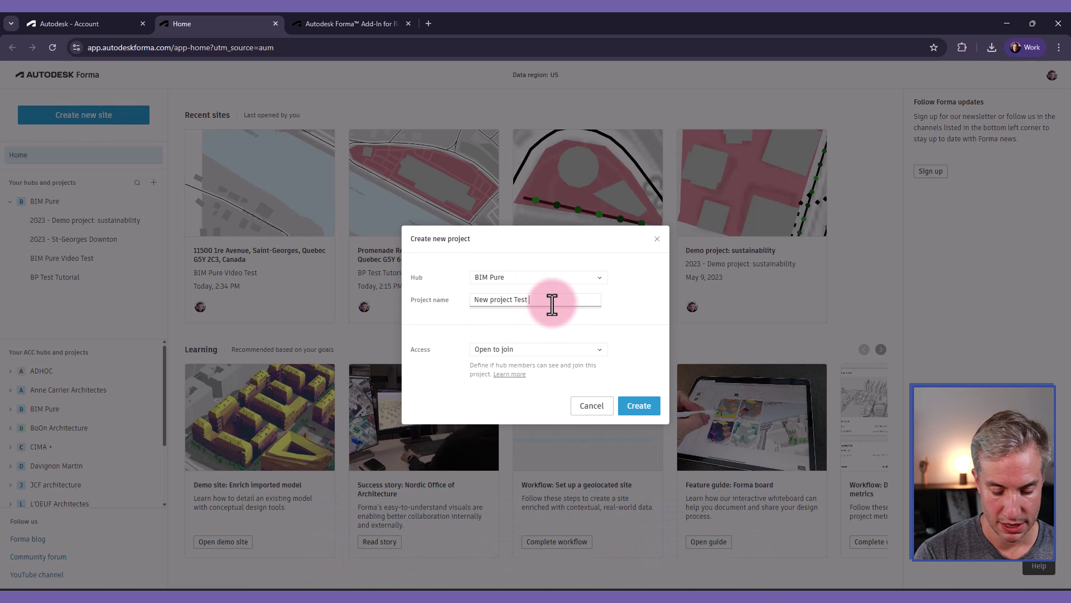
{"action": "left_click", "coordinate": [541, 350]}
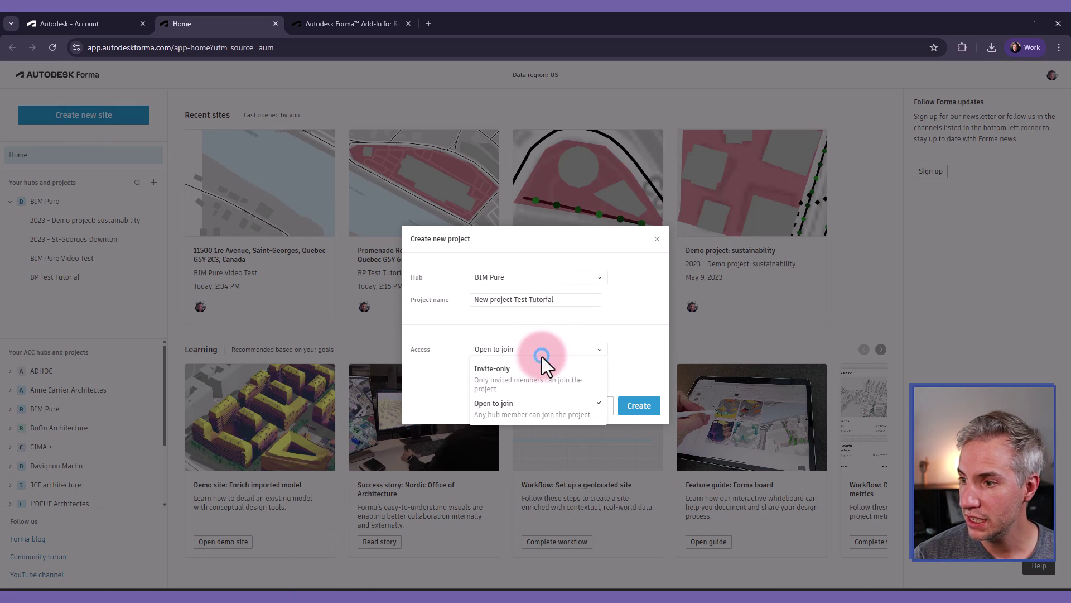
{"action": "left_click", "coordinate": [503, 379]}
{"action": "left_click", "coordinate": [648, 412]}
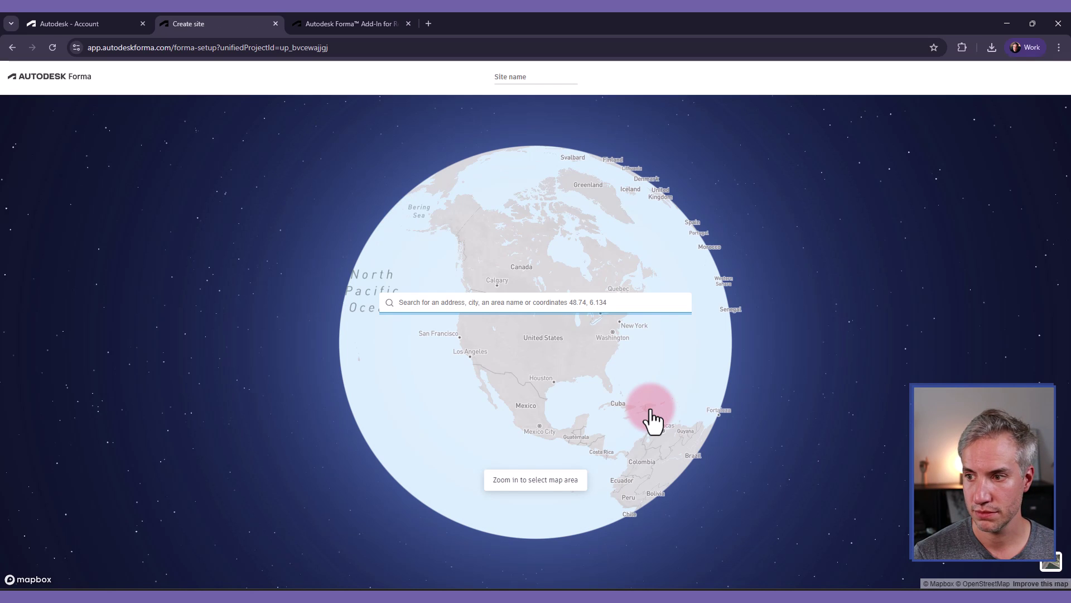
- Search the map for "st-georges quebec" and choose Saint-Georges, Quebec, Canada as the location
{"action": "left_click", "coordinate": [493, 306]}
{"action": "type", "text": "st-g"}
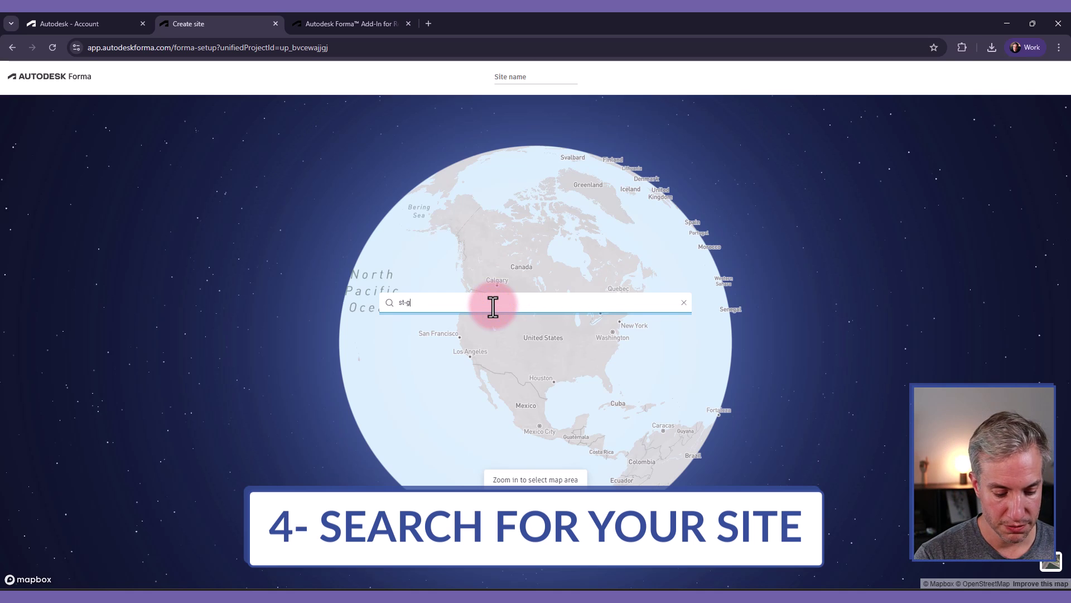
{"action": "type", "text": "eorges quebec"}
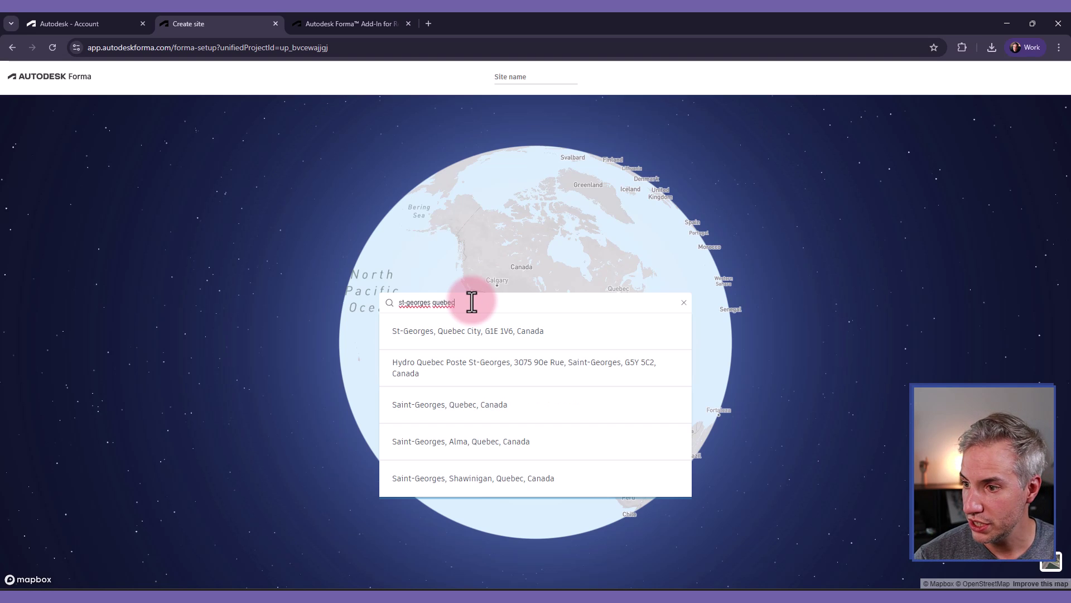
{"action": "left_click", "coordinate": [453, 406]}
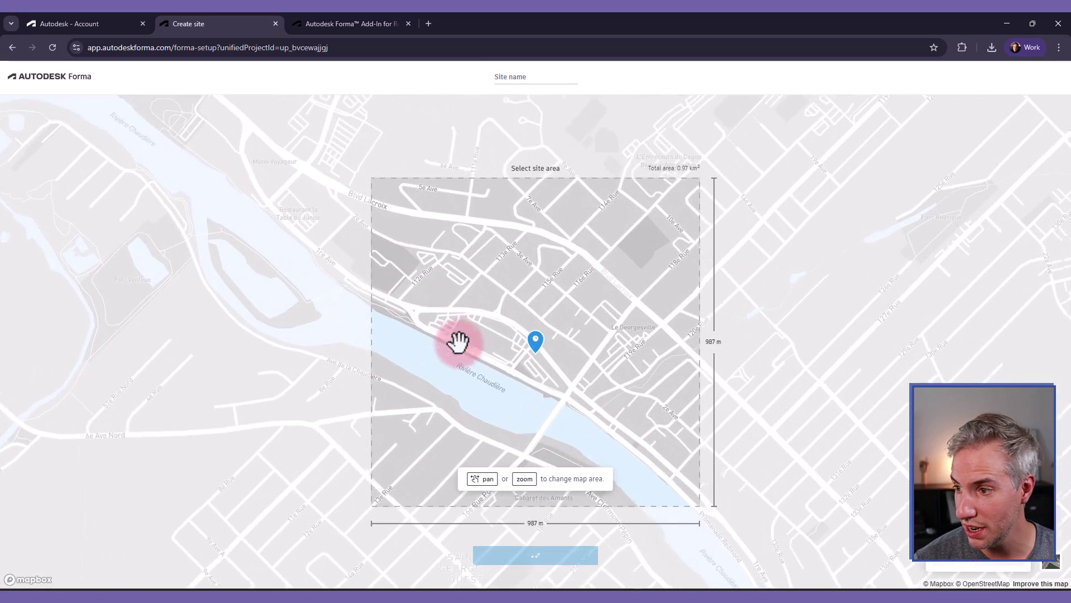
- Frame a site area about 626 m square around Place Centre-ville and the Rivière Chaudière, and confirm it
{"action": "left_click_drag", "start_coordinate": [492, 372], "coordinate": [564, 335]}
{"action": "scroll", "coordinate": [558, 330], "scroll_direction": "up", "scroll_amount": 2}
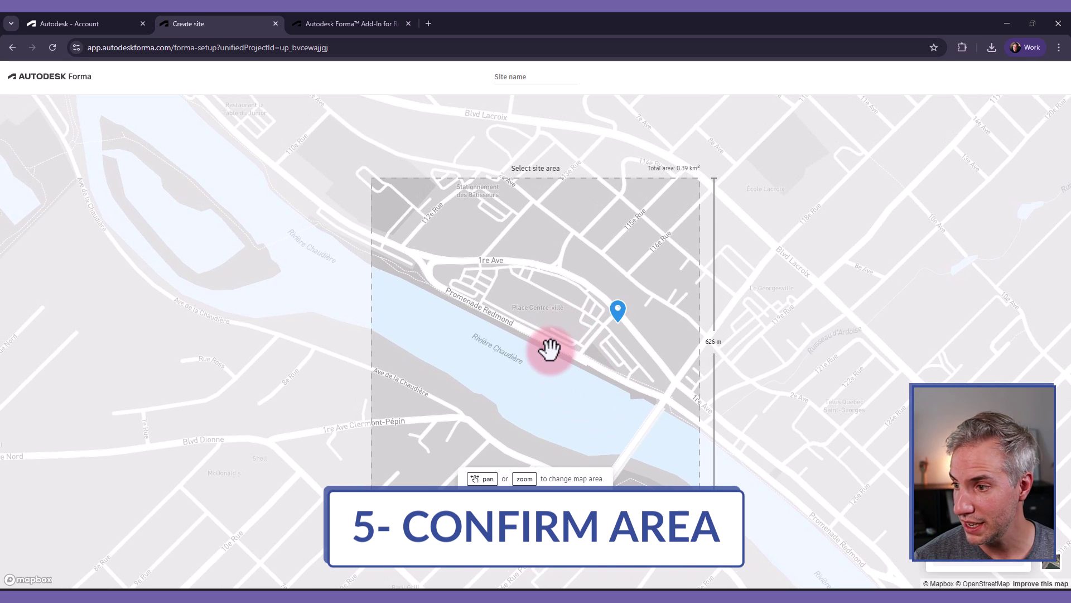
{"action": "left_click", "coordinate": [524, 557]}
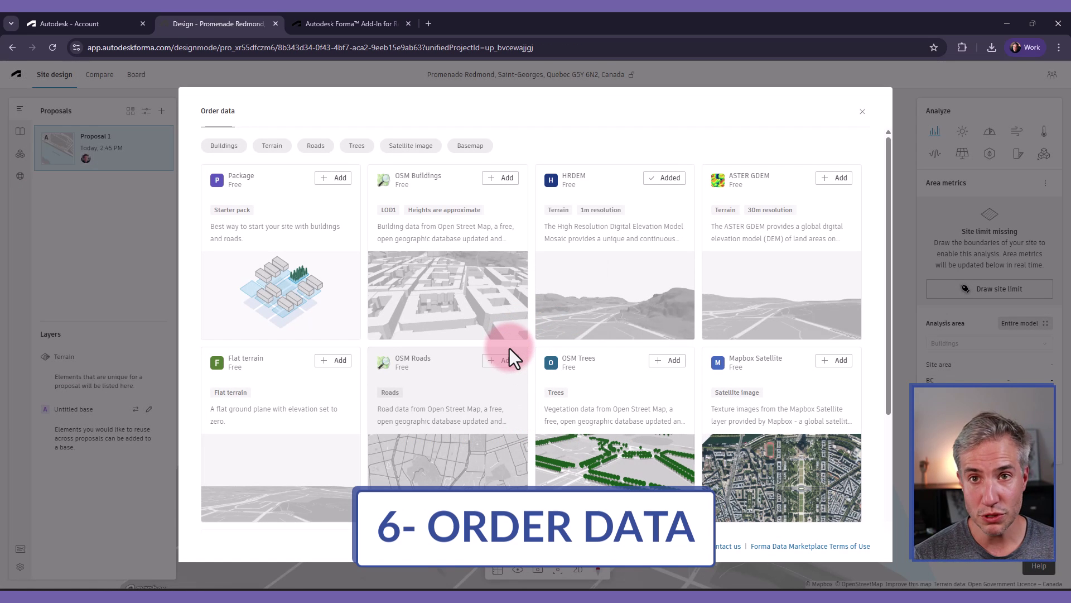
- Order the free starter Package with OSM Buildings and OSM Roads, and return to the data catalogue
{"action": "left_click", "coordinate": [263, 220]}
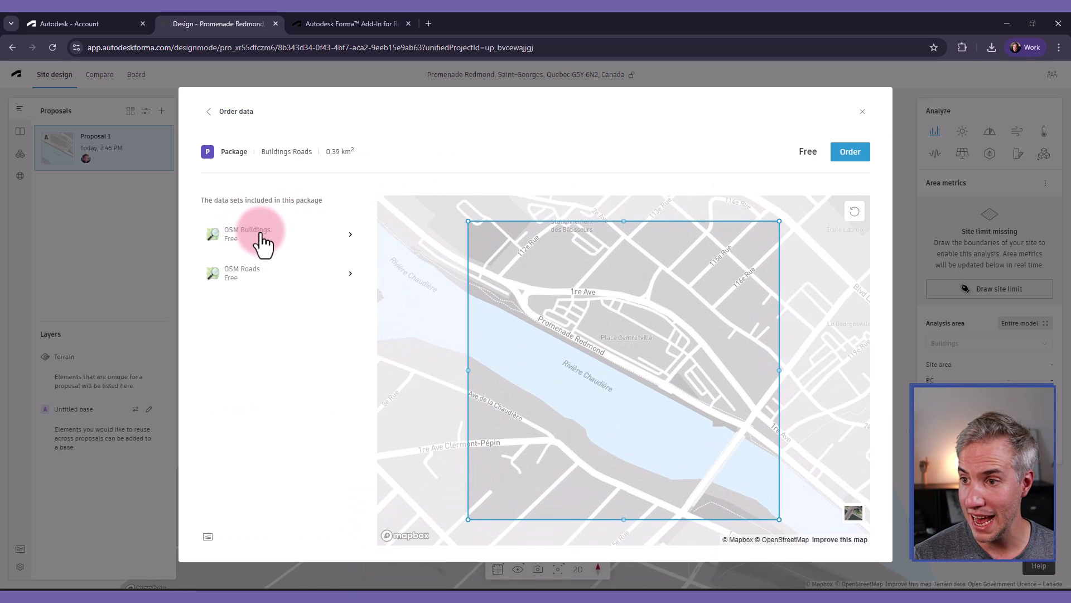
{"action": "left_click", "coordinate": [851, 154]}
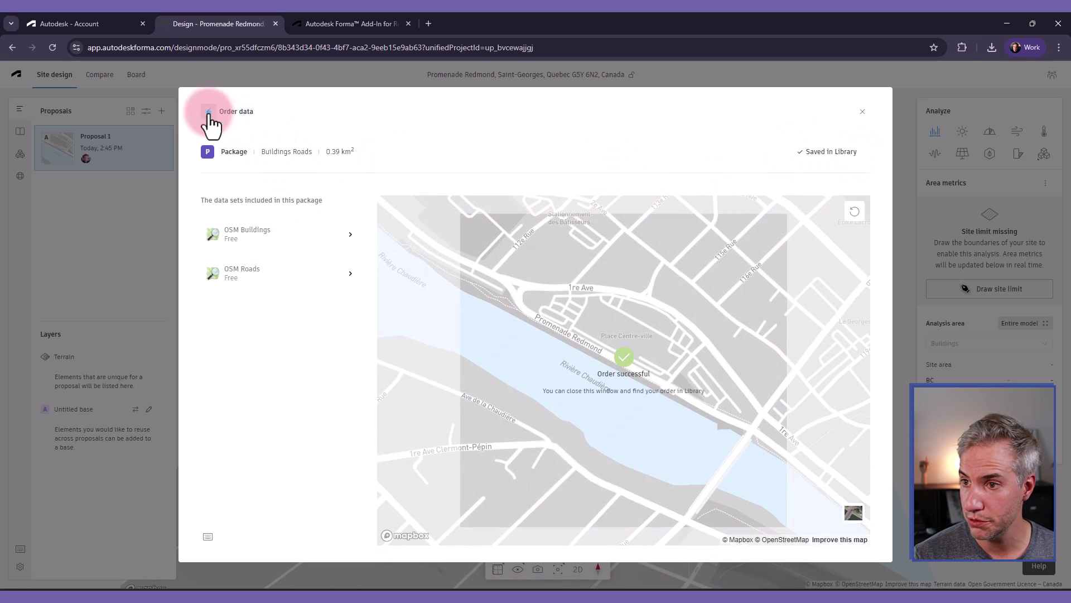
{"action": "left_click", "coordinate": [208, 112]}
- Order the free Mapbox Satellite imagery for the site and close the data catalogue
{"action": "scroll", "coordinate": [513, 450], "scroll_direction": "down", "scroll_amount": 3}
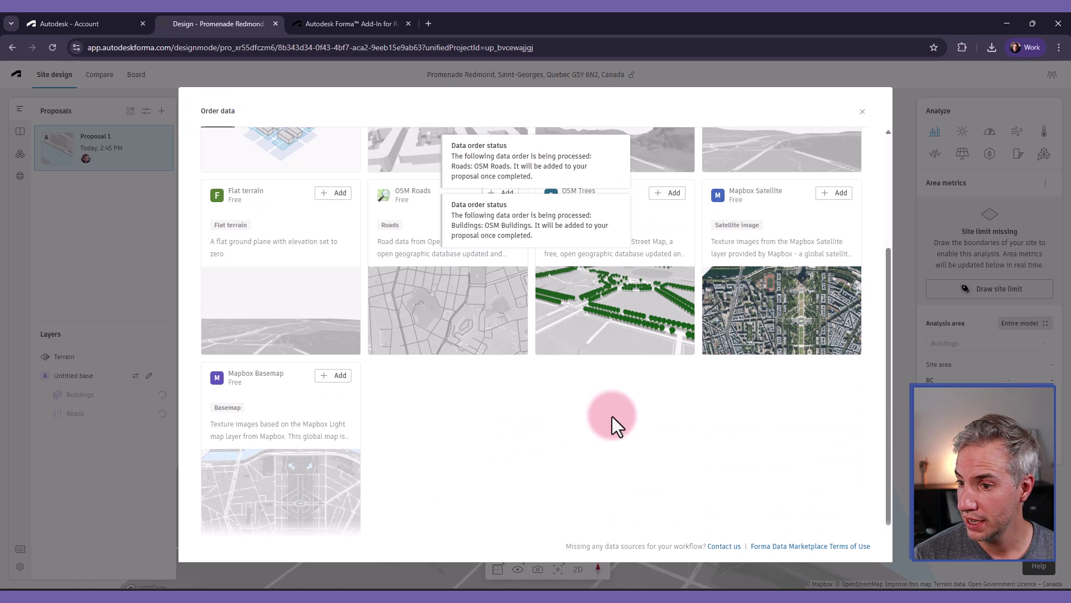
{"action": "scroll", "coordinate": [748, 419], "scroll_direction": "up", "scroll_amount": 2}
{"action": "scroll", "coordinate": [638, 431], "scroll_direction": "down", "scroll_amount": 1}
{"action": "scroll", "coordinate": [639, 431], "scroll_direction": "down", "scroll_amount": 1}
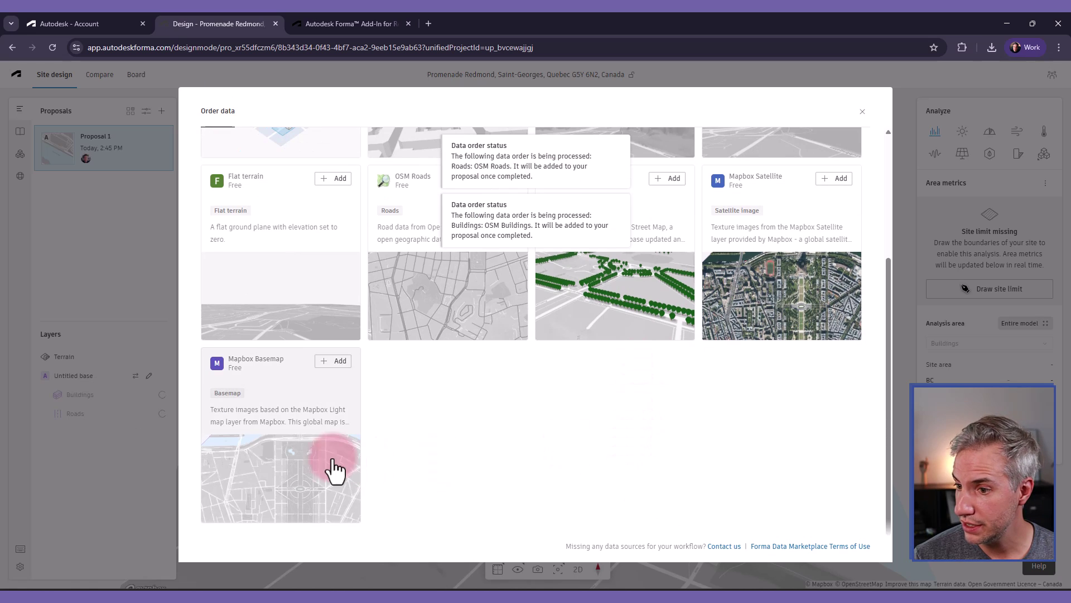
{"action": "left_click", "coordinate": [779, 301]}
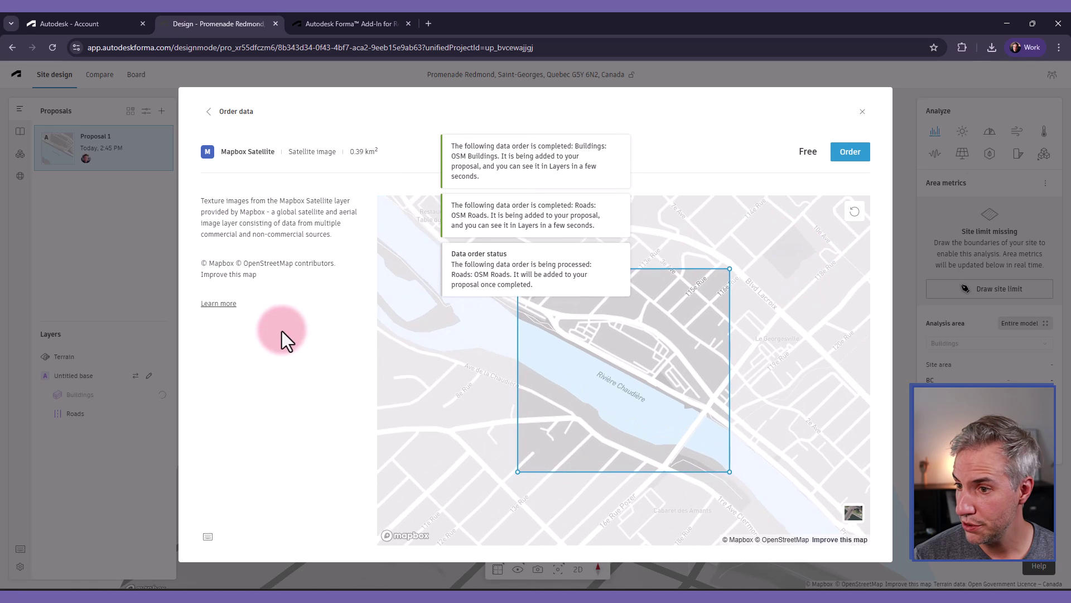
{"action": "left_click", "coordinate": [851, 158]}
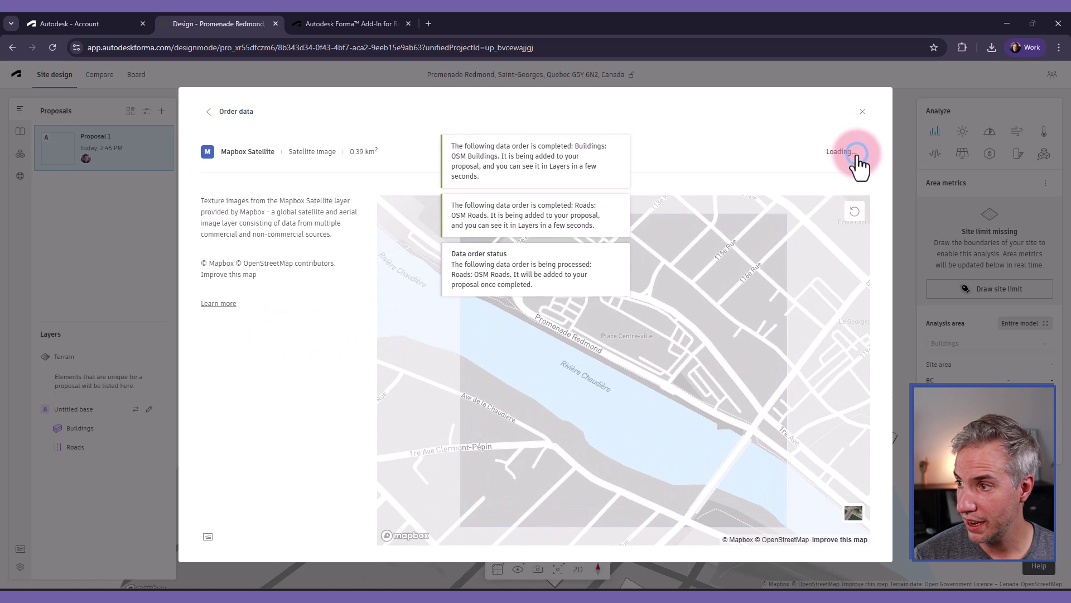
{"action": "left_click", "coordinate": [862, 111]}
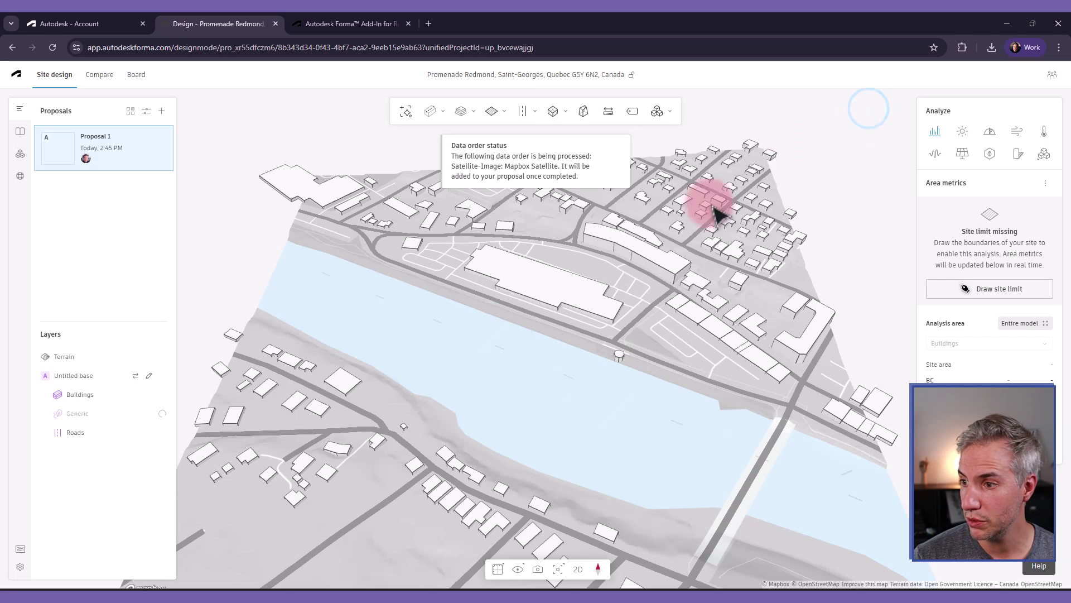
- Hide the Buildings layer and show it again in the 3D site model
{"action": "left_click_drag", "start_coordinate": [479, 338], "coordinate": [190, 416]}
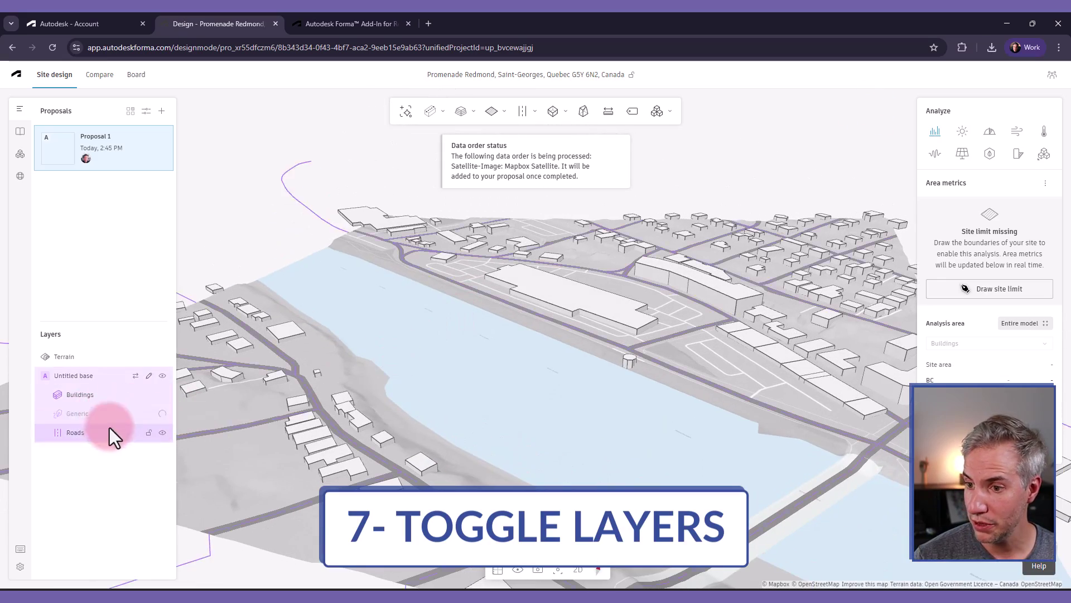
{"action": "left_click", "coordinate": [163, 395]}
{"action": "left_click", "coordinate": [164, 395]}
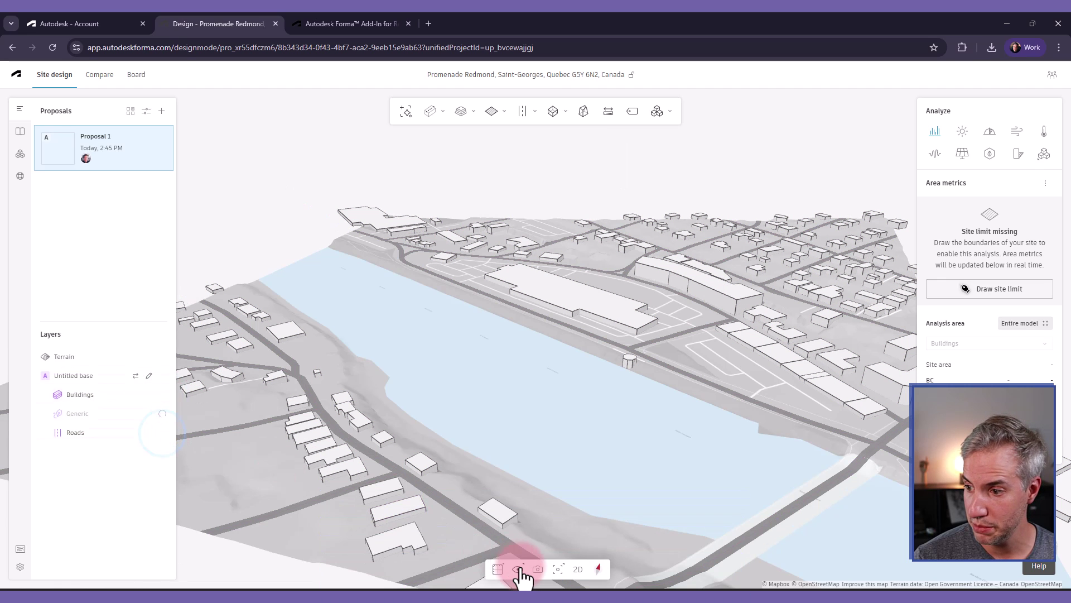
- Try the contour and Transparent terrain displays, and set the terrain to show the satellite image texture
{"action": "left_click", "coordinate": [518, 569]}
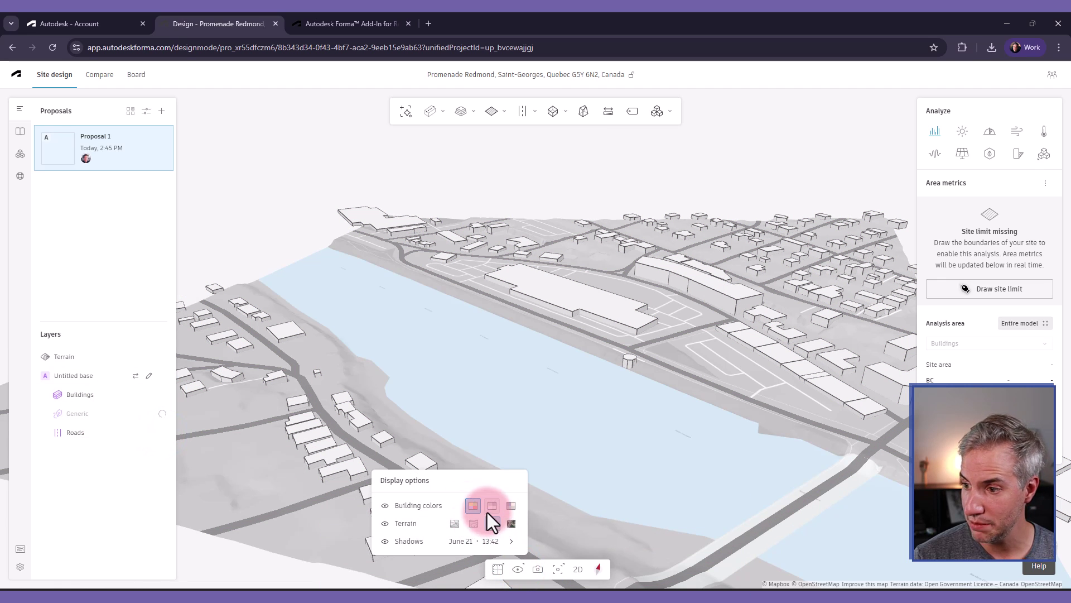
{"action": "left_click", "coordinate": [478, 505]}
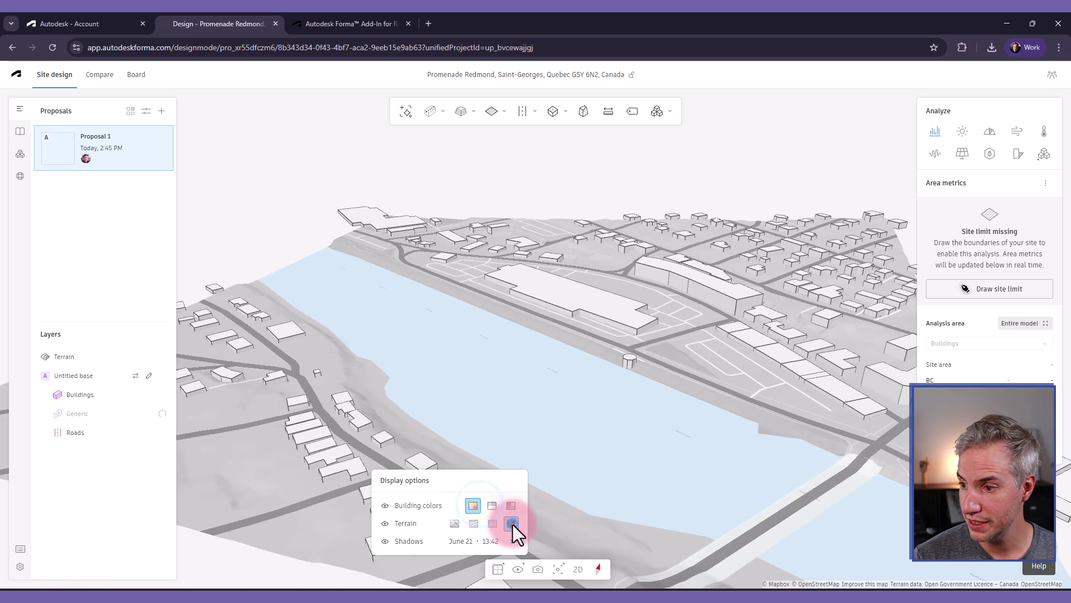
{"action": "left_click", "coordinate": [478, 524]}
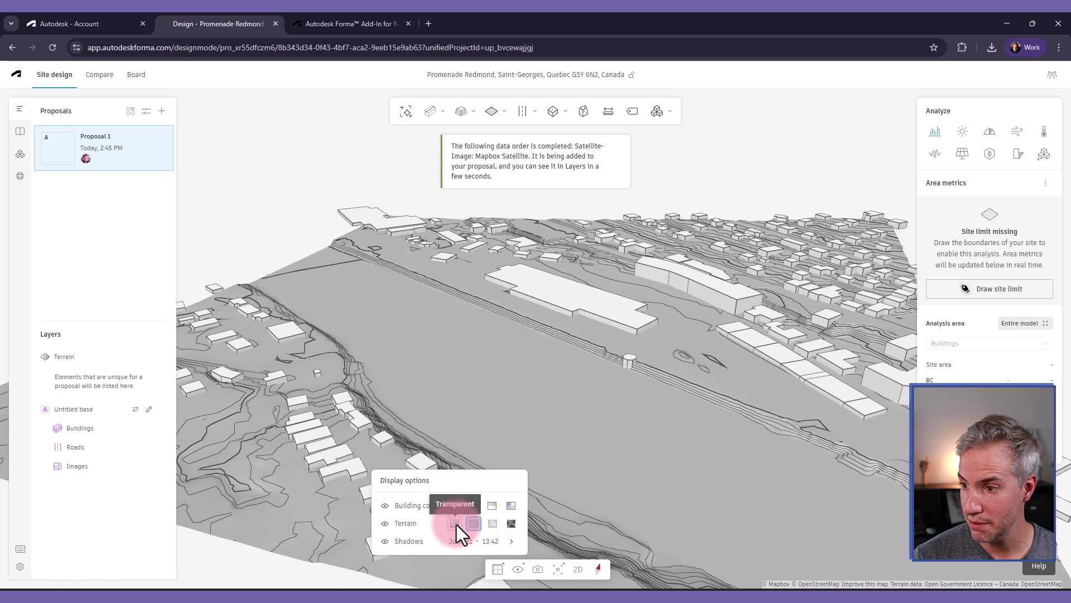
{"action": "left_click", "coordinate": [457, 524]}
{"action": "left_click", "coordinate": [491, 525]}
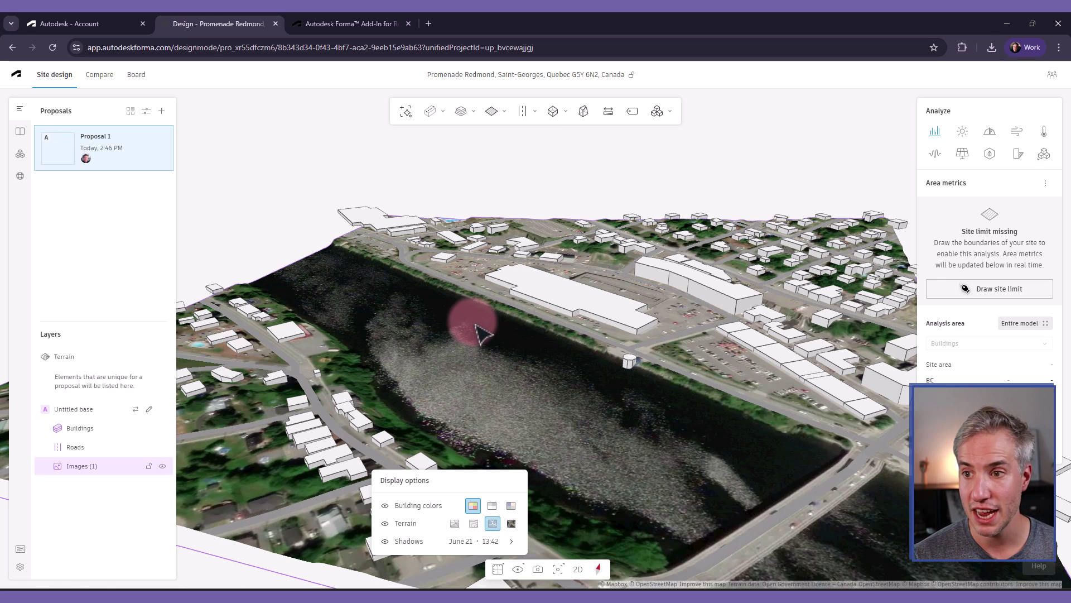
{"action": "left_click_drag", "start_coordinate": [466, 318], "coordinate": [359, 377]}
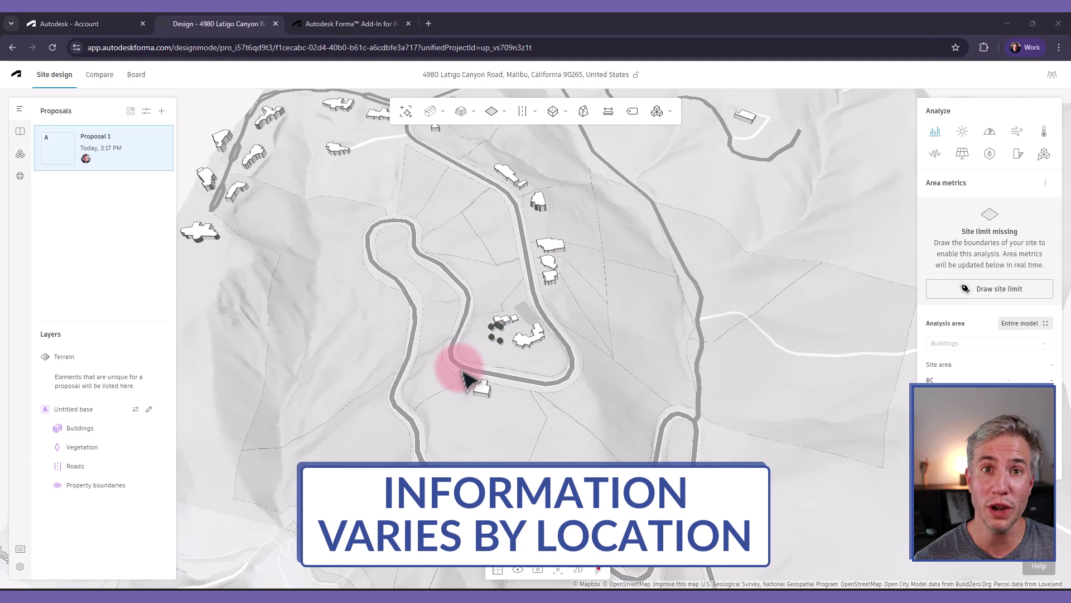
- Examine the Property boundaries layer and individual parcels on the Malibu site
{"action": "left_click", "coordinate": [501, 350]}
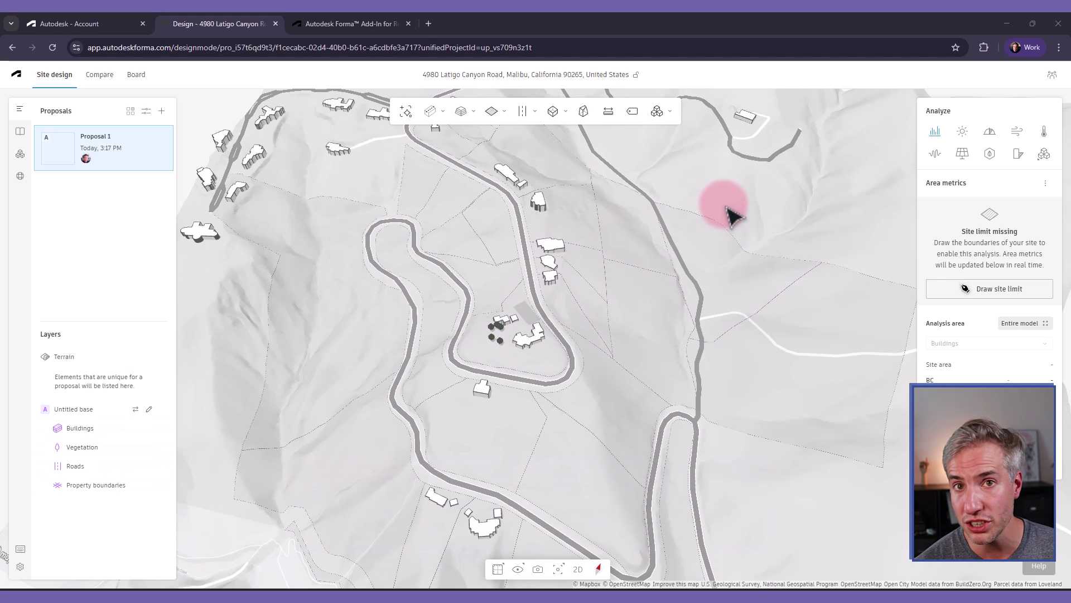
{"action": "left_click_drag", "start_coordinate": [488, 426], "coordinate": [476, 399]}
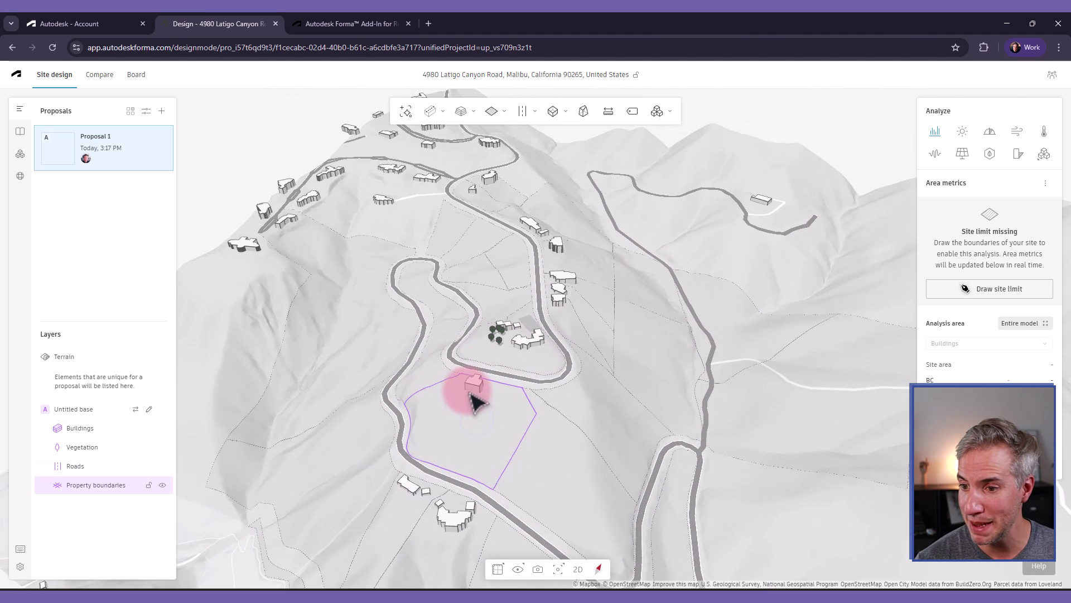
{"action": "left_click", "coordinate": [103, 490]}
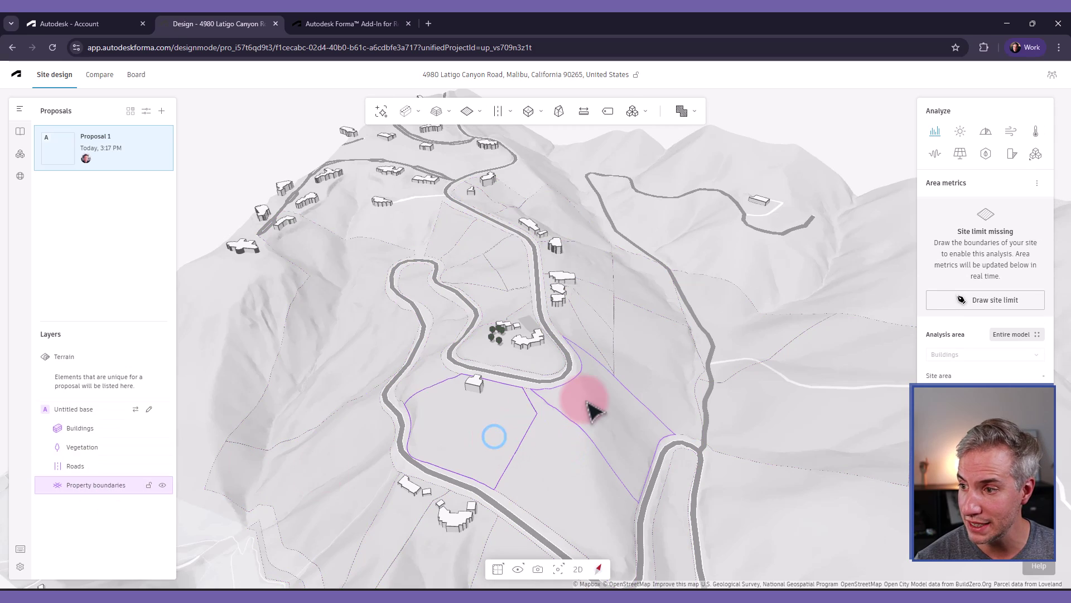
{"action": "scroll", "coordinate": [581, 335], "scroll_direction": "up", "scroll_amount": 5}
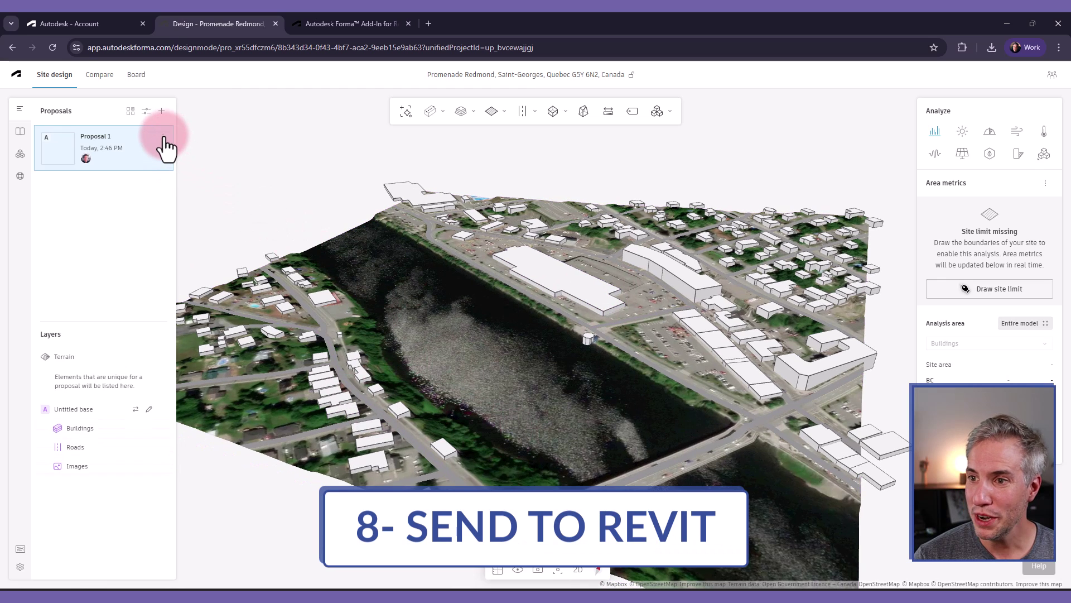
- Send Proposal 1 of the Saint-Georges site to the Revit add-in (Beta)
{"action": "left_click", "coordinate": [163, 137]}
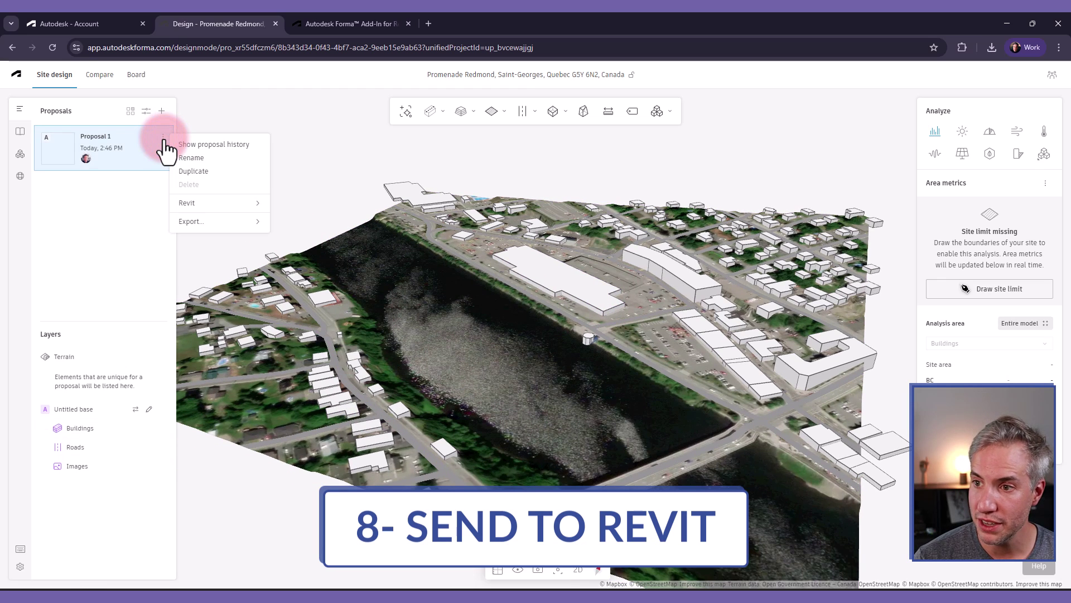
{"action": "left_click", "coordinate": [204, 203]}
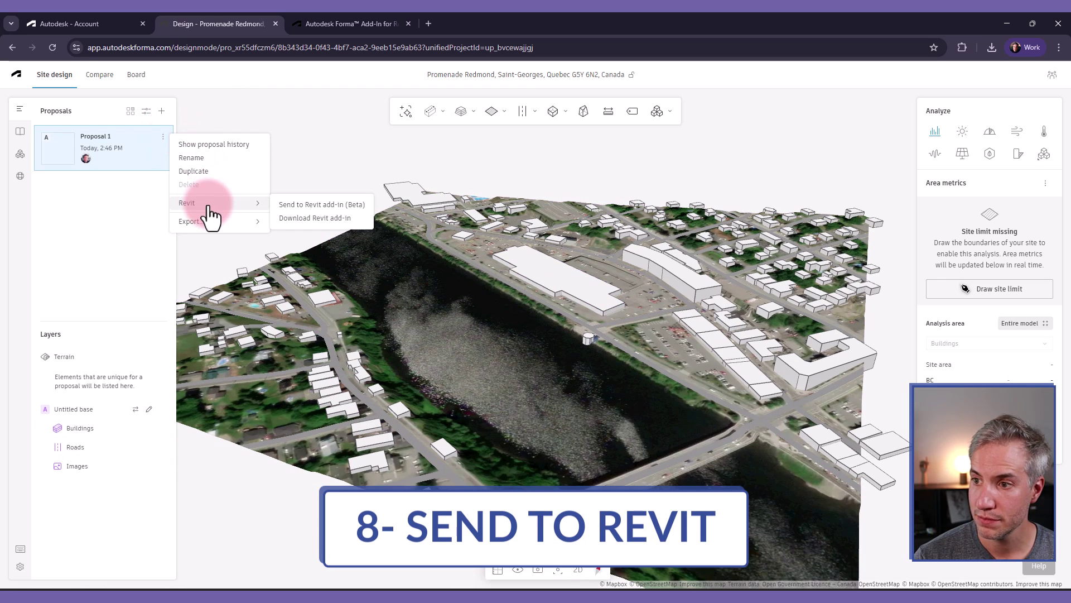
{"action": "left_click", "coordinate": [299, 207]}
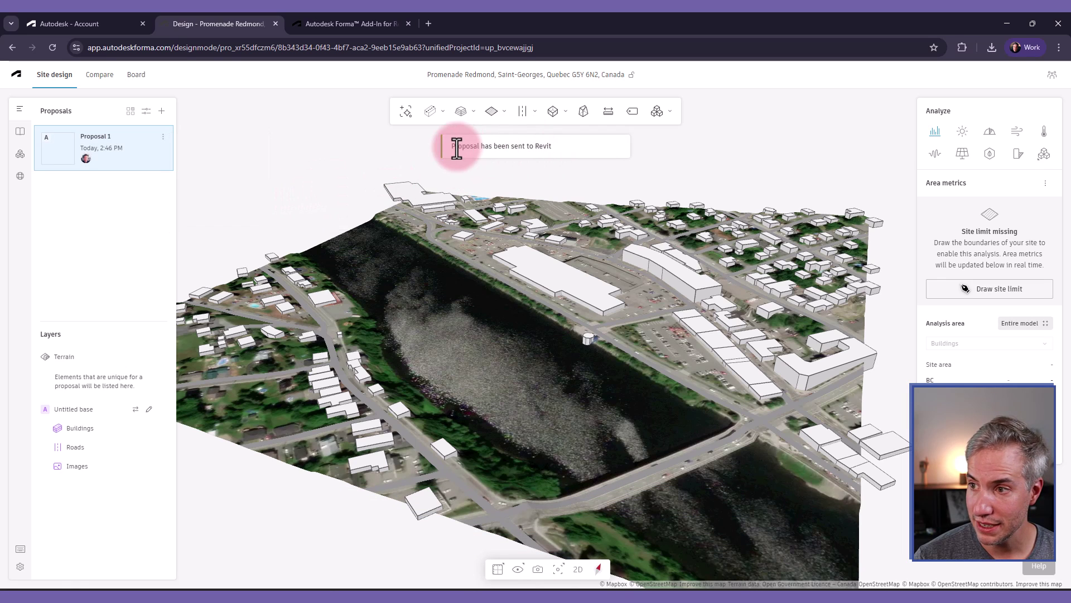
- Switch to the Revit project showing the {3D} view
{"action": "left_click_drag", "start_coordinate": [454, 146], "coordinate": [493, 147]}
{"action": "left_click", "coordinate": [525, 149]}
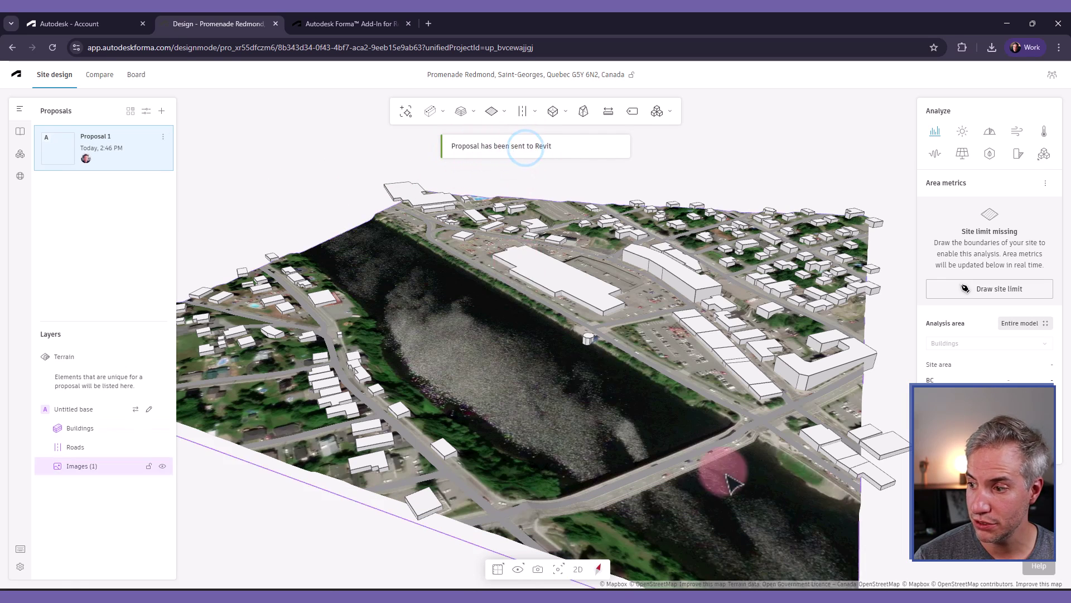
{"action": "left_click", "coordinate": [705, 583]}
{"action": "left_click", "coordinate": [665, 354]}
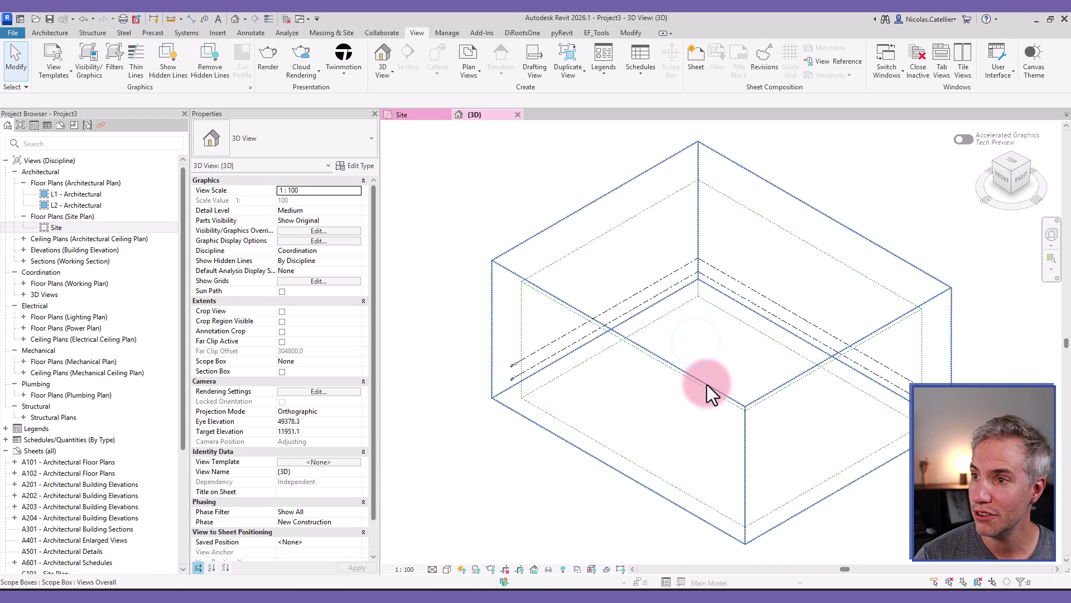
{"action": "left_click", "coordinate": [633, 189]}
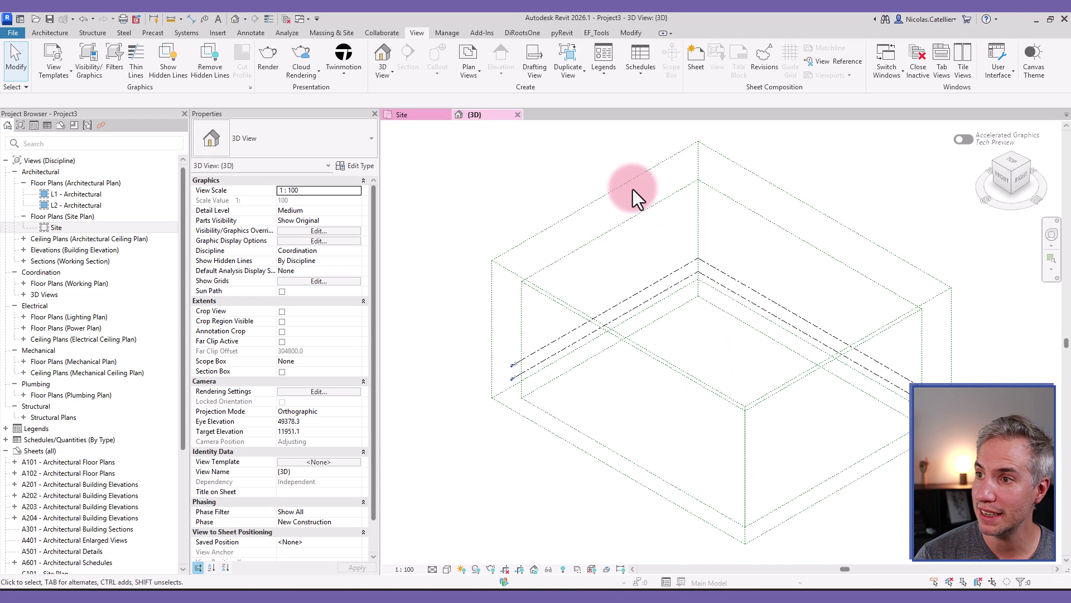
- Load Forma Proposal 1 into the Revit project, accepting the load options for buildings, model lines, and terrain with satellite imagery and road sub-divisions
{"action": "left_click", "coordinate": [327, 35]}
{"action": "left_click", "coordinate": [514, 75]}
{"action": "left_click", "coordinate": [514, 76]}
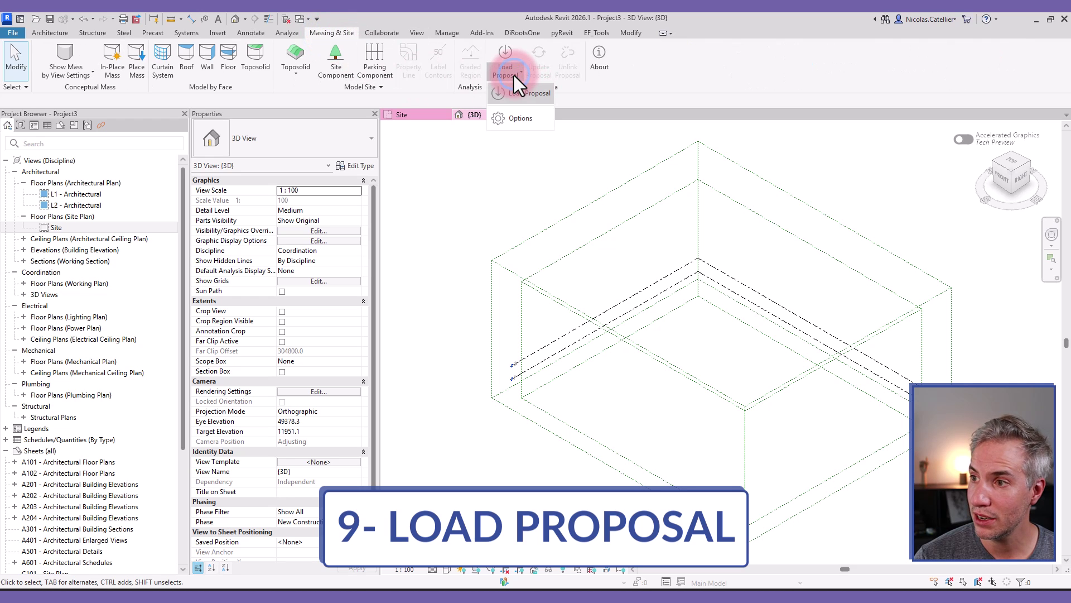
{"action": "left_click", "coordinate": [522, 92]}
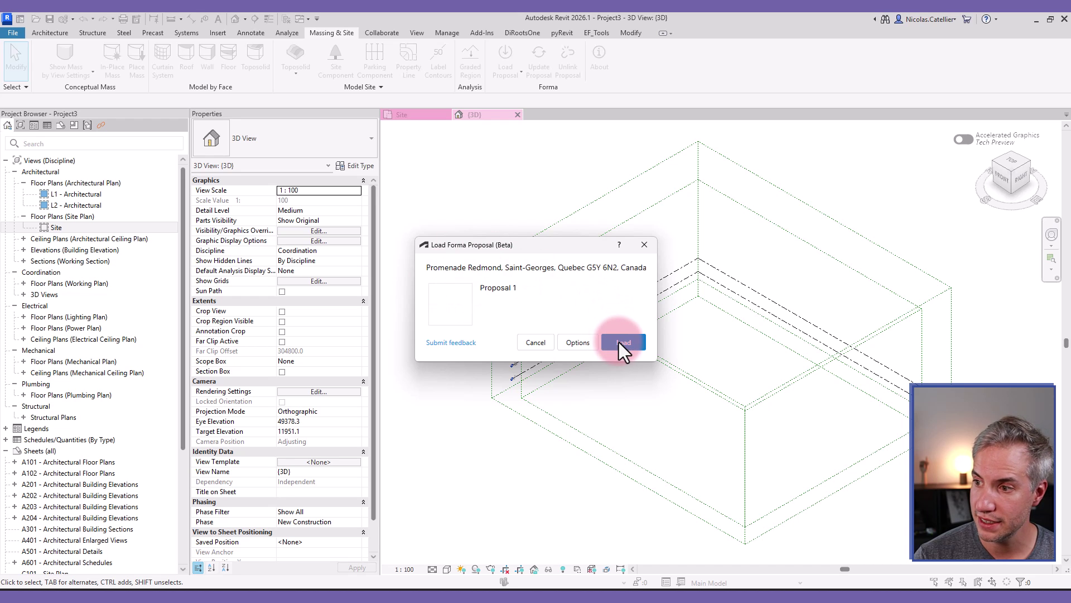
{"action": "left_click", "coordinate": [580, 342]}
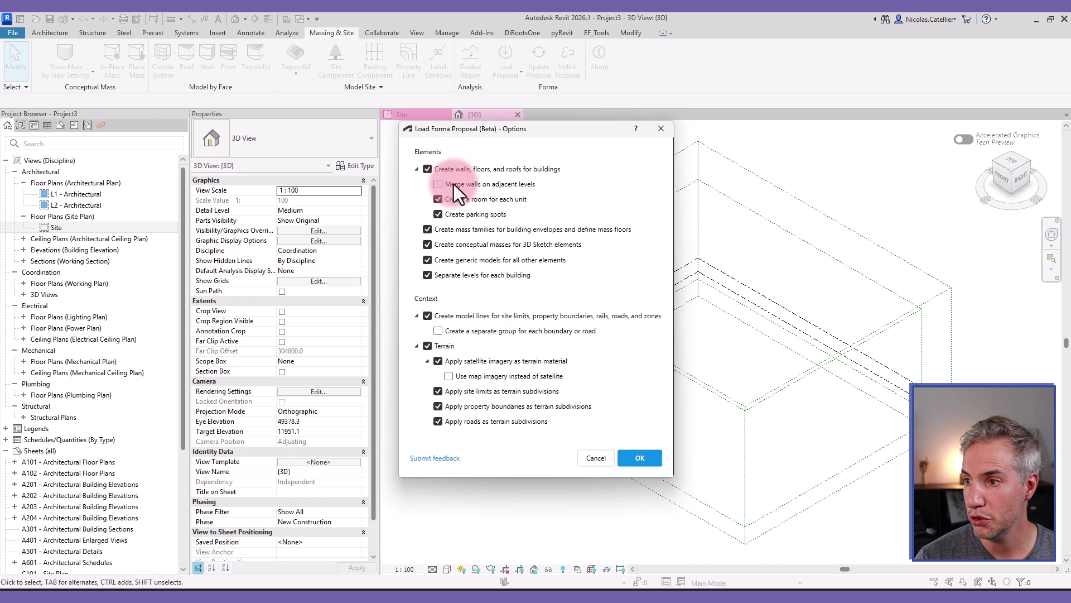
{"action": "left_click", "coordinate": [642, 458]}
{"action": "left_click", "coordinate": [624, 342]}
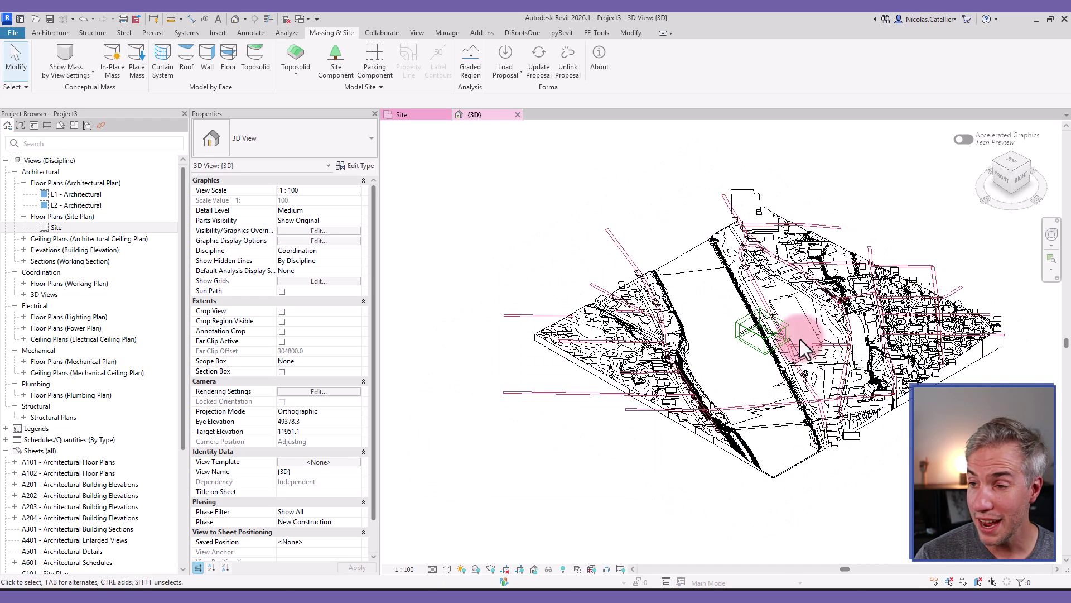
- Set the 3D view's visual style to Shaded and inspect the loaded terrain and buildings
{"action": "left_click", "coordinate": [449, 569]}
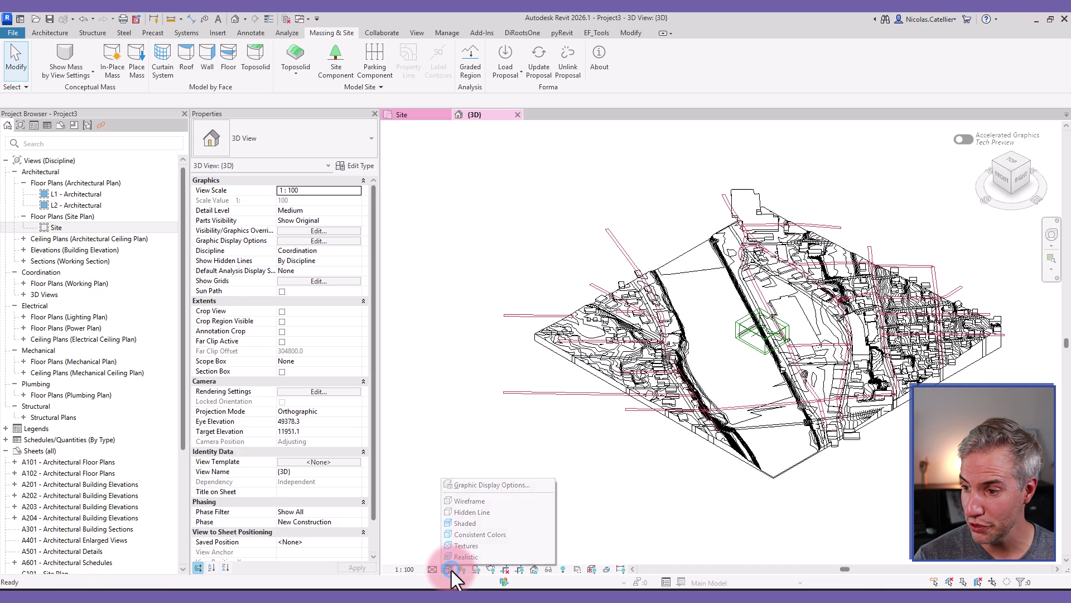
{"action": "left_click", "coordinate": [461, 524]}
{"action": "middle_click_drag", "start_coordinate": [516, 504], "coordinate": [536, 502], "text": "shift"}
{"action": "scroll", "coordinate": [772, 421], "scroll_direction": "up", "scroll_amount": 3}
{"action": "mouse_move", "coordinate": [772, 420]}
{"action": "middle_mouse_down", "text": "shift"}
{"action": "mouse_move", "coordinate": [713, 467]}
{"action": "mouse_move", "coordinate": [771, 459]}
{"action": "mouse_move", "coordinate": [798, 503]}
{"action": "middle_mouse_up", "text": "shift"}
{"action": "scroll", "coordinate": [799, 503], "scroll_direction": "down", "scroll_amount": 3}
{"action": "scroll", "coordinate": [821, 316], "scroll_direction": "up", "scroll_amount": 5}
{"action": "scroll", "coordinate": [825, 313], "scroll_direction": "down", "scroll_amount": 5}
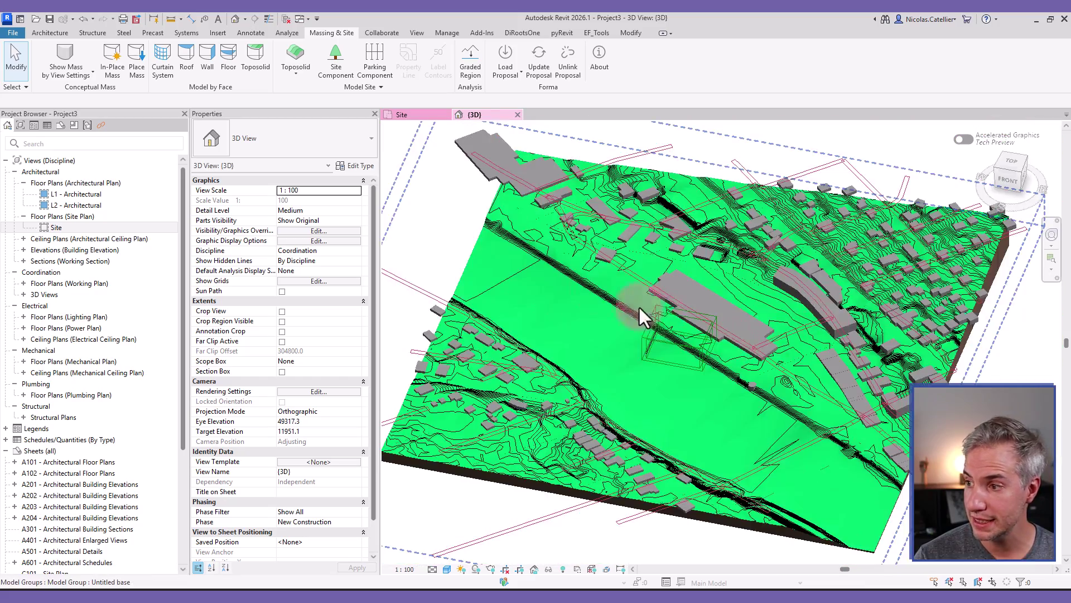
{"action": "middle_click_drag", "start_coordinate": [616, 296], "coordinate": [533, 261], "text": "shift"}
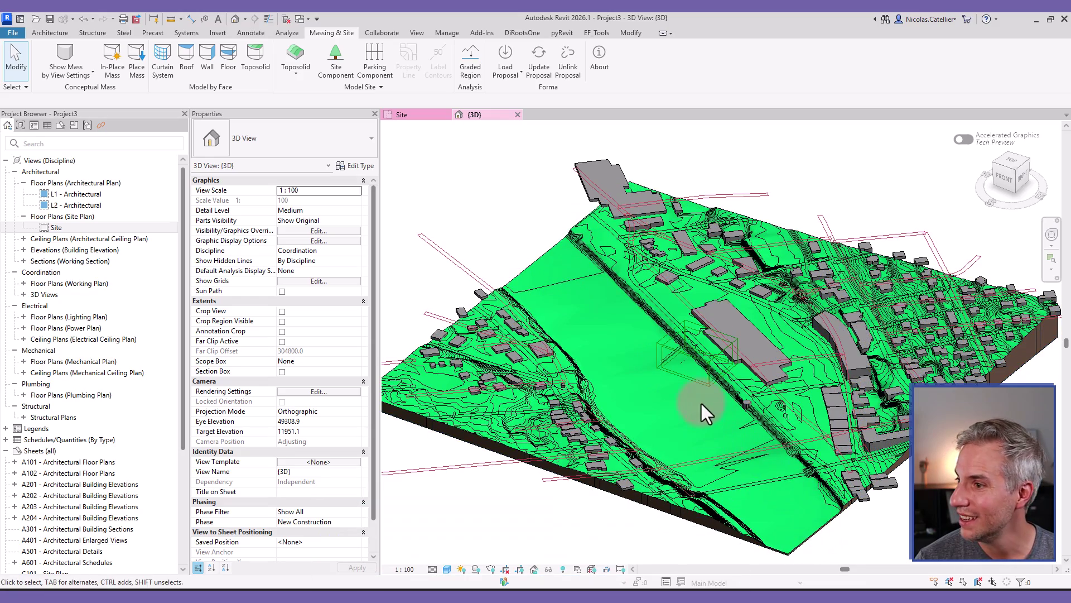
- Give the three adjoining road sub-divisions near the large building a sub-divide offset of 50.0 and the Path - 350mm Asphalt type
{"action": "middle_click_drag", "start_coordinate": [702, 404], "coordinate": [723, 416], "text": "shift"}
{"action": "scroll", "coordinate": [731, 264], "scroll_direction": "up", "scroll_amount": 8}
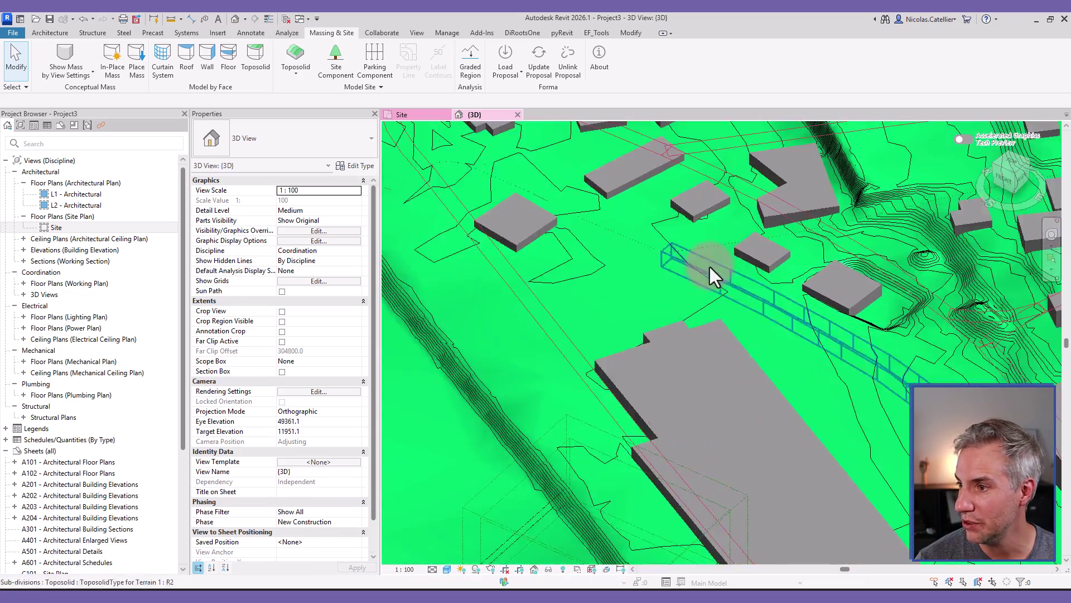
{"action": "left_click", "coordinate": [718, 276]}
{"action": "left_click", "coordinate": [635, 239], "text": "ctrl"}
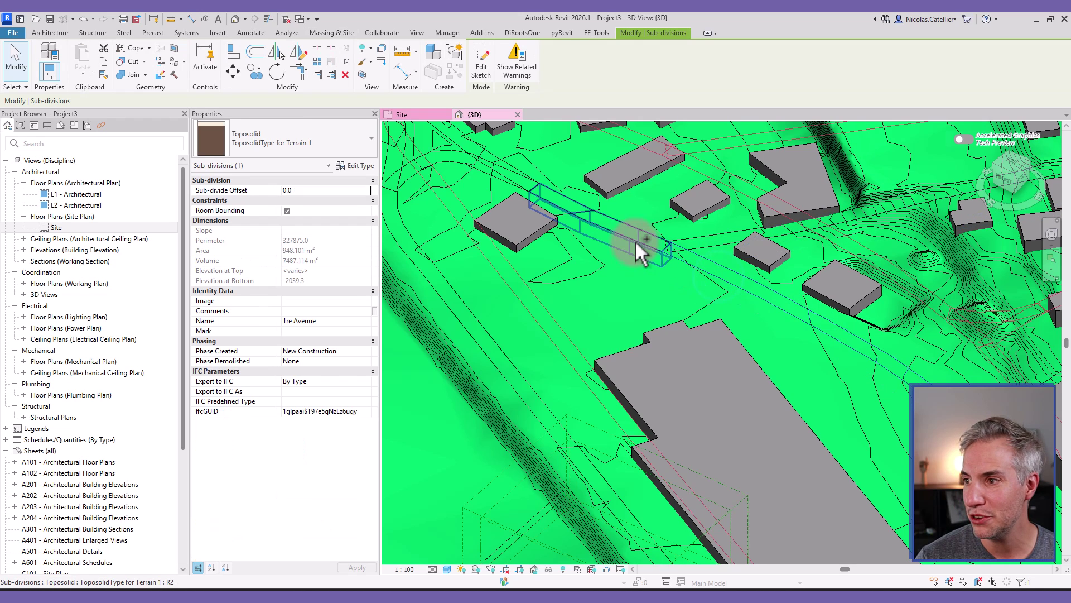
{"action": "left_click", "coordinate": [697, 236], "text": "ctrl"}
{"action": "scroll", "coordinate": [658, 235], "scroll_direction": "up", "scroll_amount": 5}
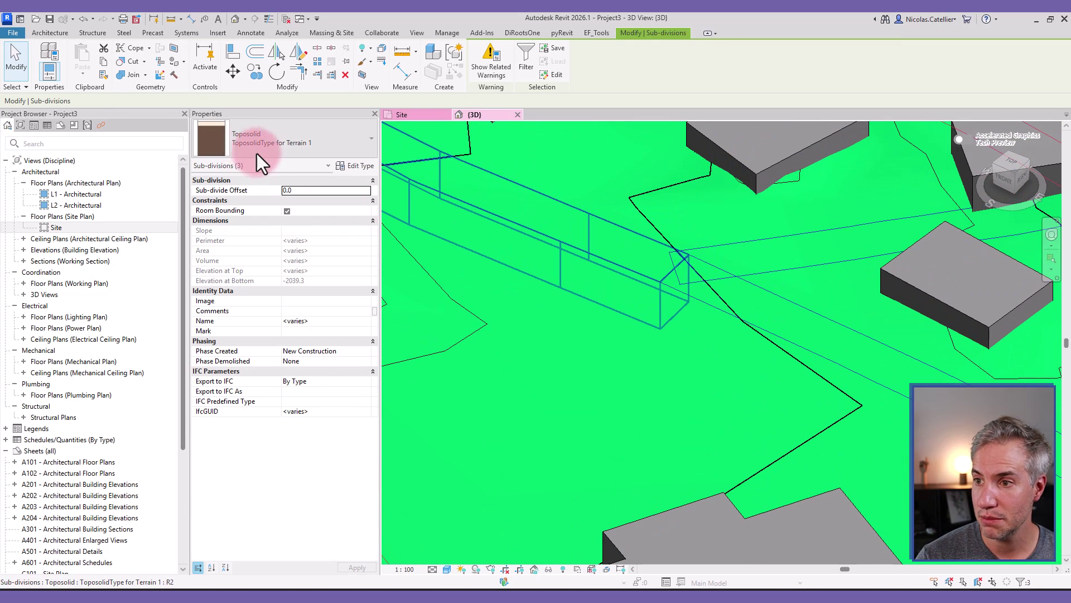
{"action": "left_click", "coordinate": [310, 191]}
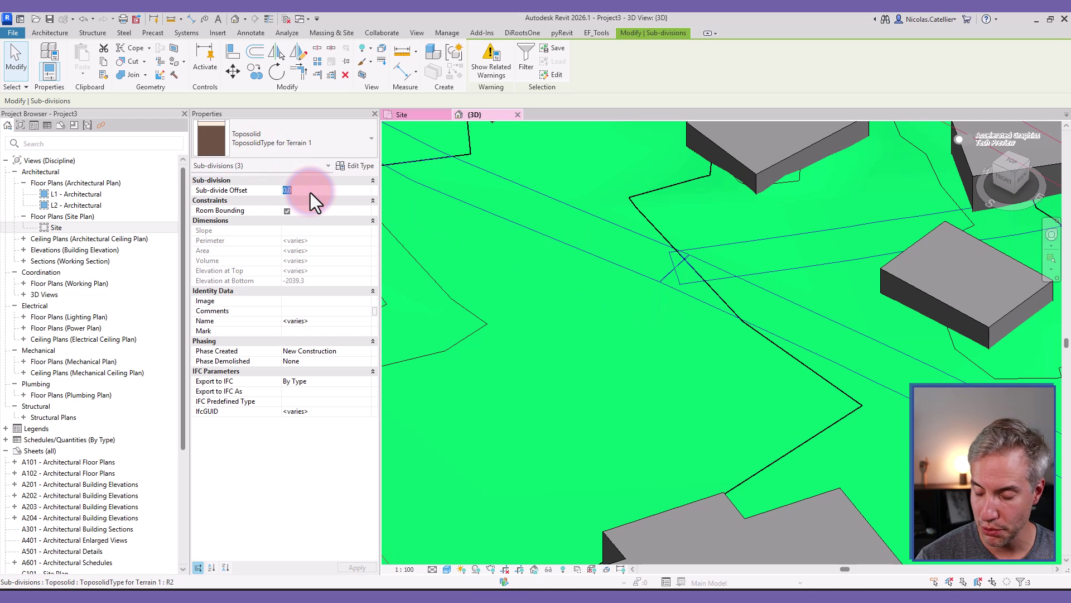
{"action": "type", "text": "50.0"}
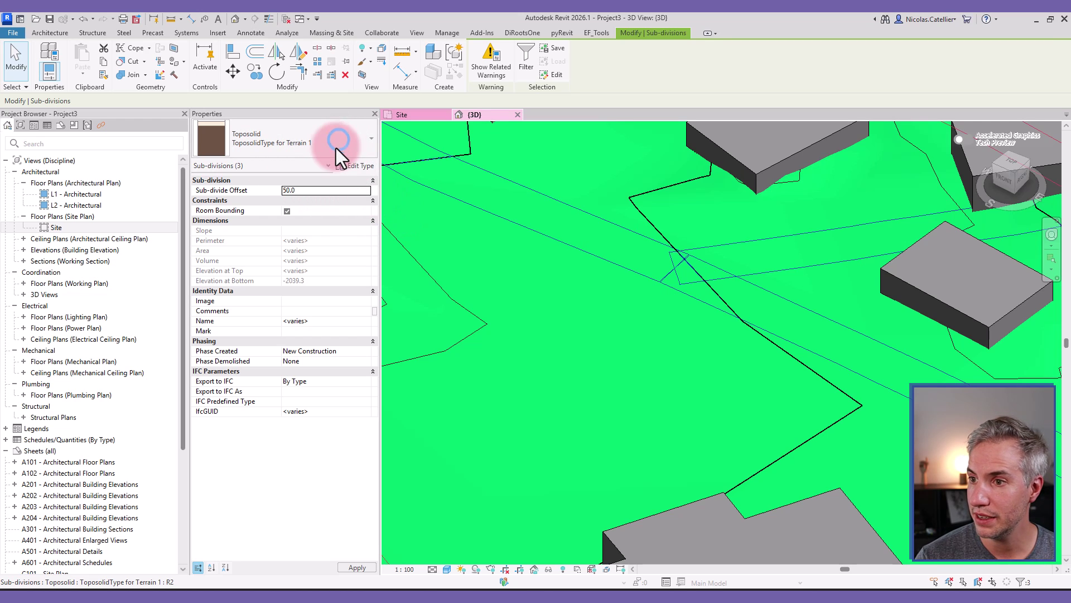
{"action": "left_click", "coordinate": [336, 148]}
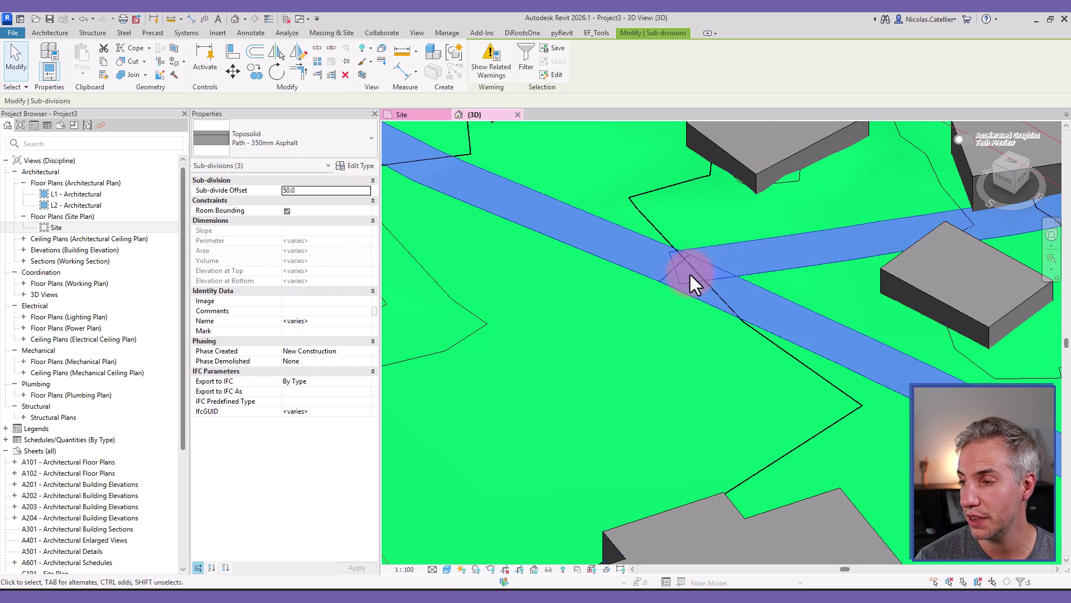
{"action": "key", "text": "Escape"}
{"action": "scroll", "coordinate": [732, 320], "scroll_direction": "down", "scroll_amount": 5}
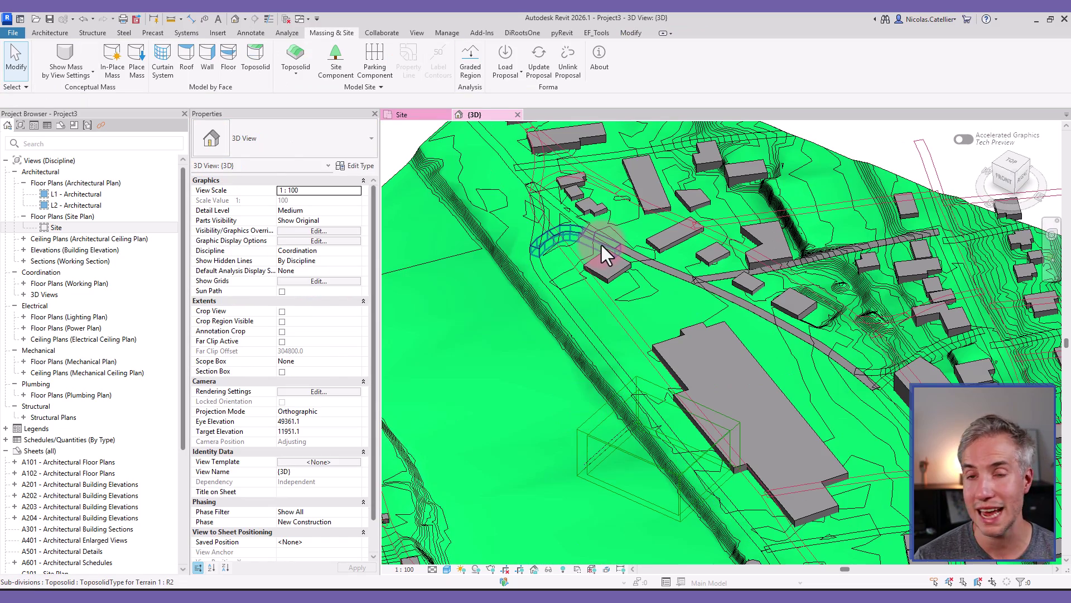
- Sub-divide the terrain toposolid with a closed straight-line boundary following both river banks and the terrain's outer edges
{"action": "middle_click_drag", "start_coordinate": [544, 283], "coordinate": [554, 247]}
{"action": "scroll", "coordinate": [555, 252], "scroll_direction": "down", "scroll_amount": 5}
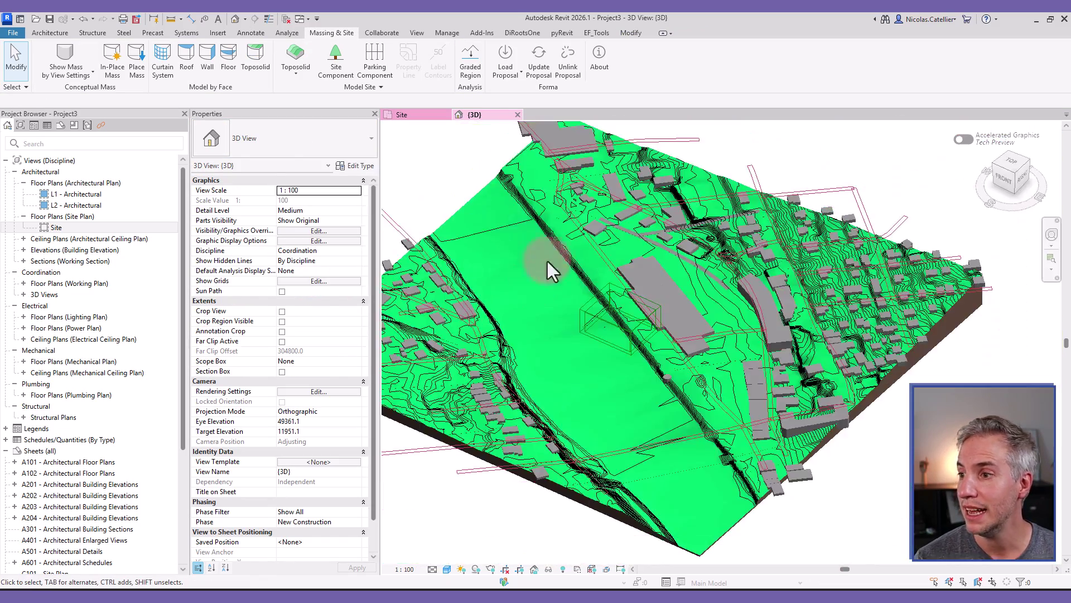
{"action": "left_click", "coordinate": [557, 242]}
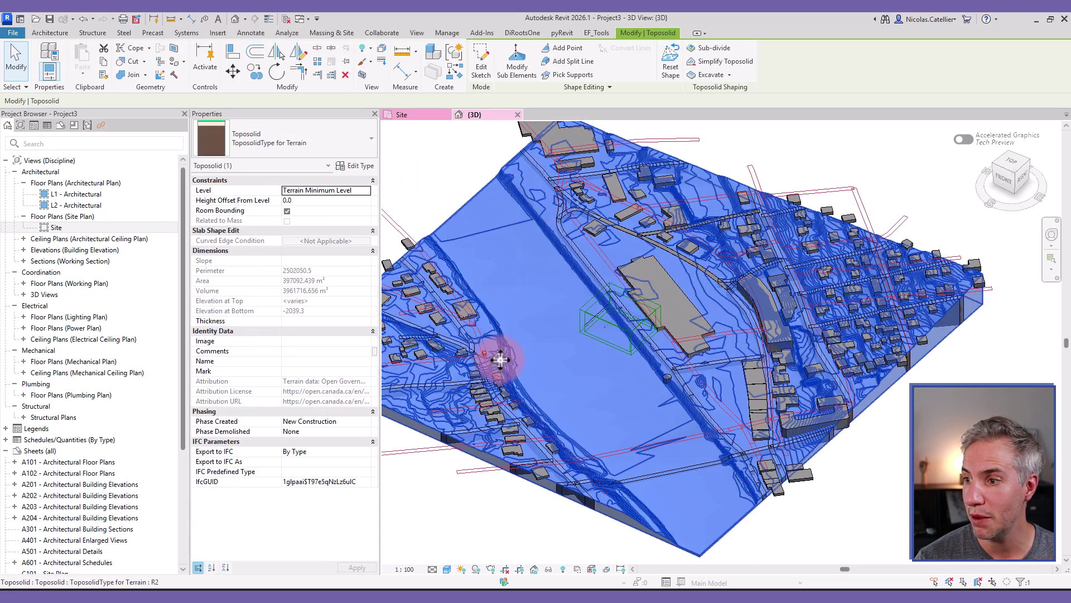
{"action": "scroll", "coordinate": [505, 356], "scroll_direction": "up", "scroll_amount": 2}
{"action": "scroll", "coordinate": [510, 354], "scroll_direction": "down", "scroll_amount": 2}
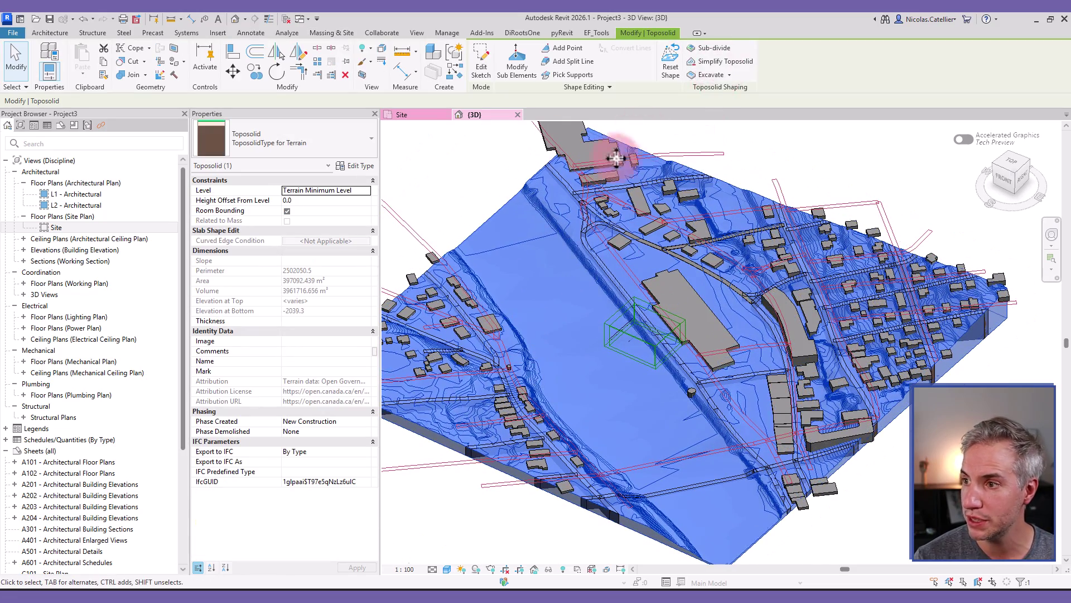
{"action": "left_click", "coordinate": [712, 49]}
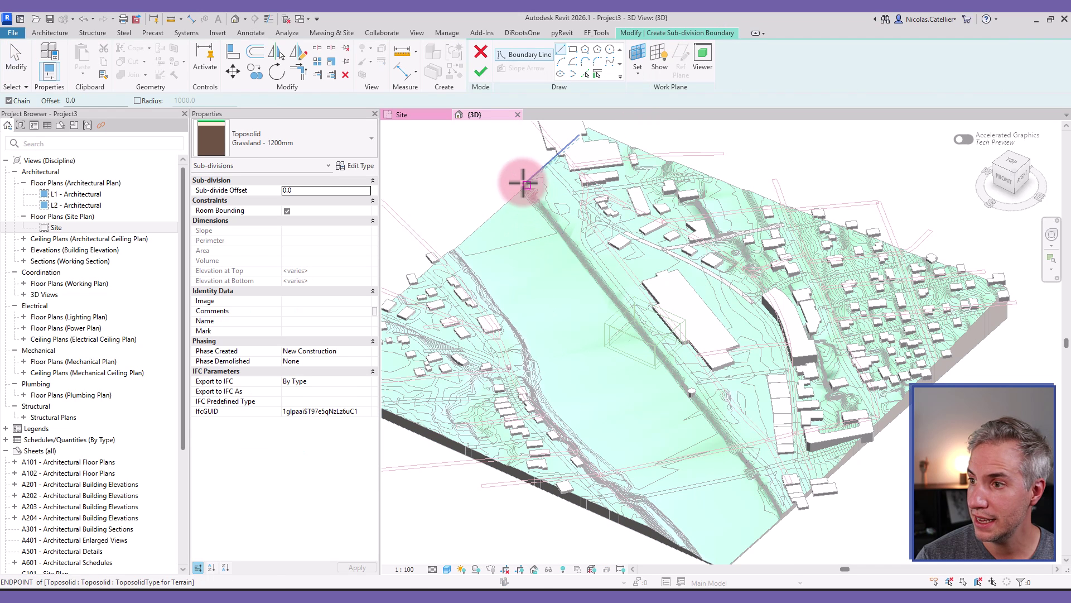
{"action": "left_click", "coordinate": [518, 182]}
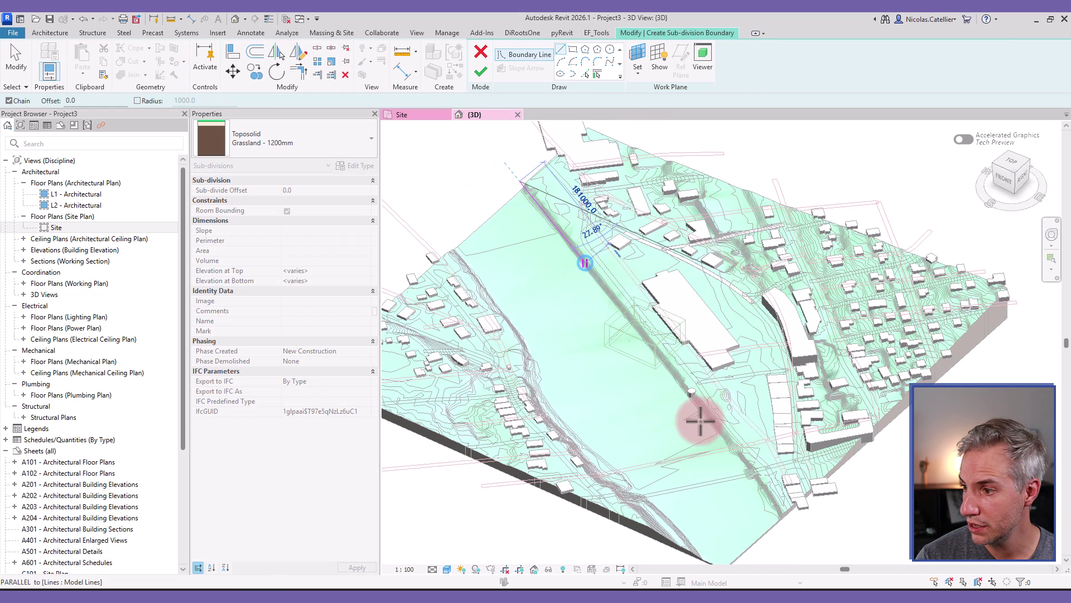
{"action": "left_click", "coordinate": [784, 525]}
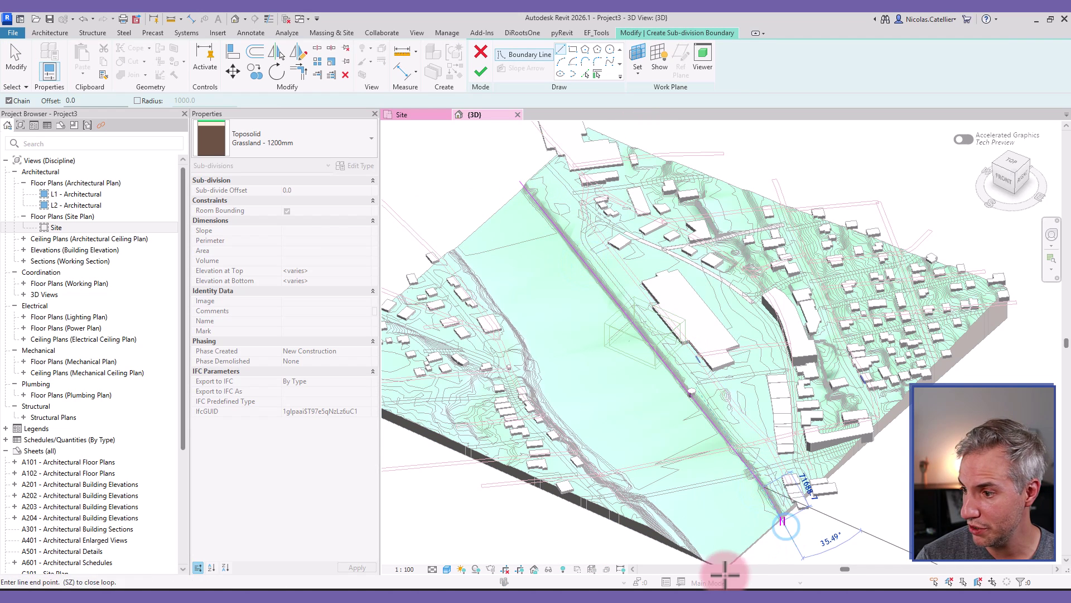
{"action": "middle_click_drag", "start_coordinate": [775, 544], "coordinate": [718, 538]}
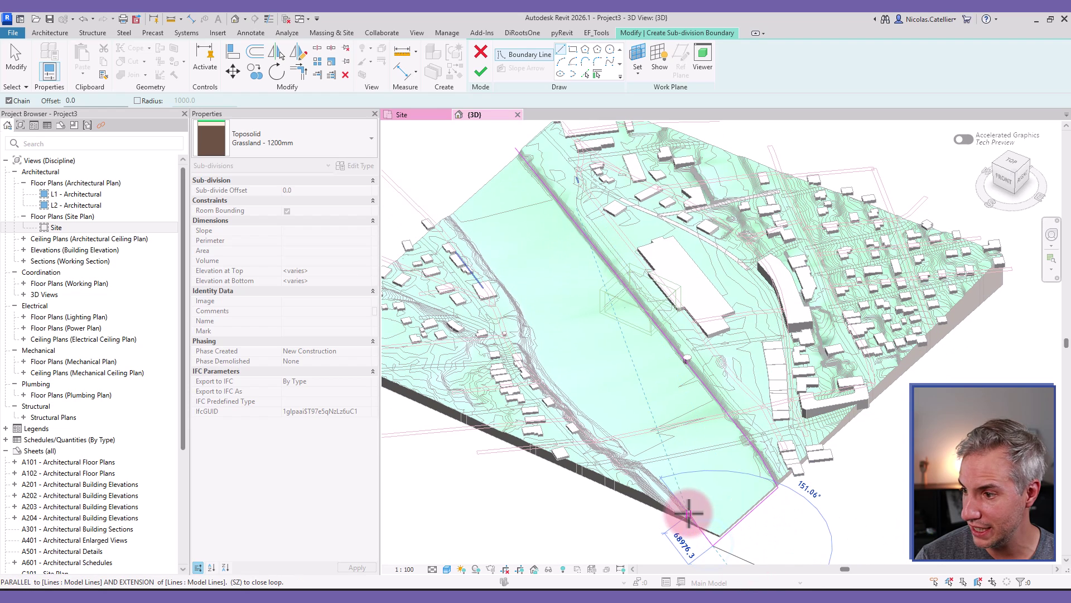
{"action": "left_click", "coordinate": [604, 448]}
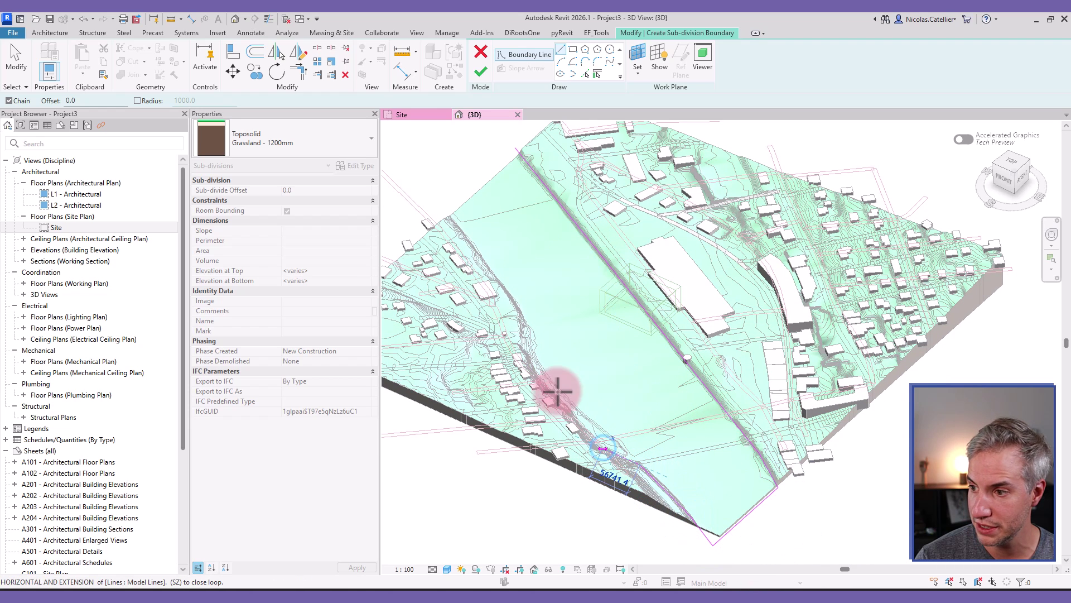
{"action": "left_click", "coordinate": [508, 325]}
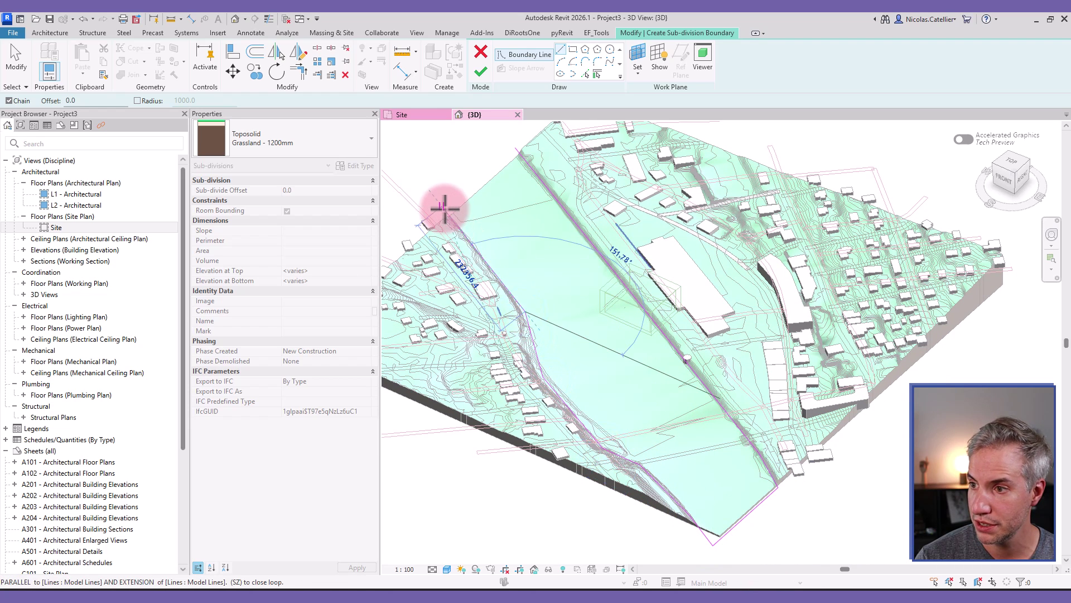
{"action": "left_click", "coordinate": [481, 71]}
- Change the river sub-division's type to Water - 2000mm and inspect the river in the model
{"action": "left_click", "coordinate": [307, 139]}
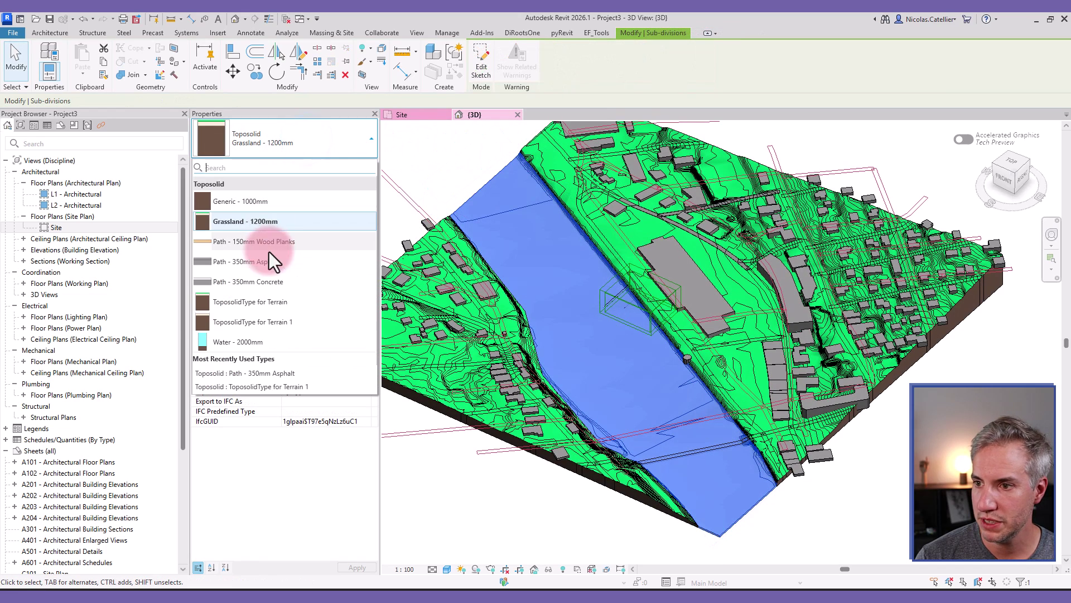
{"action": "left_click", "coordinate": [249, 347]}
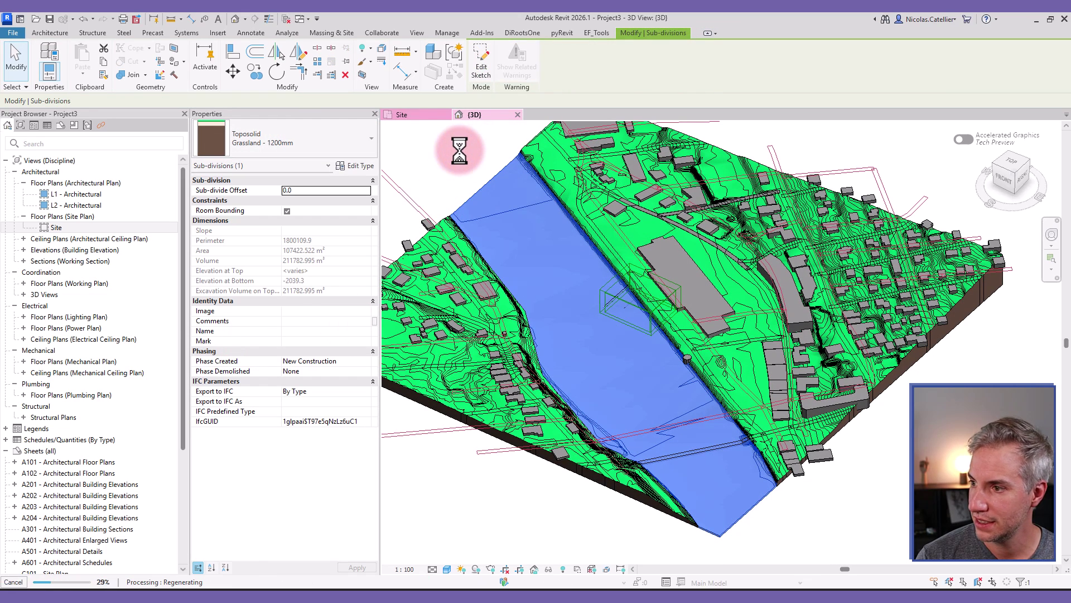
{"action": "left_click", "coordinate": [444, 173]}
{"action": "middle_click_drag", "start_coordinate": [436, 174], "coordinate": [460, 196], "text": "shift"}
{"action": "scroll", "coordinate": [688, 274], "scroll_direction": "up", "scroll_amount": 5}
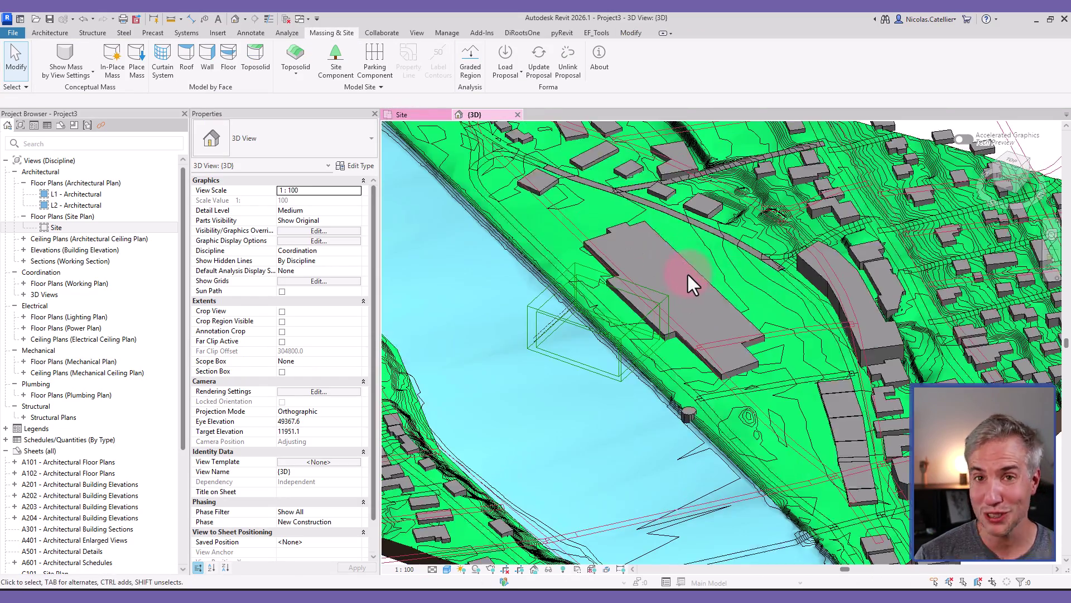
{"action": "middle_click_drag", "start_coordinate": [688, 275], "coordinate": [721, 314], "text": "shift"}
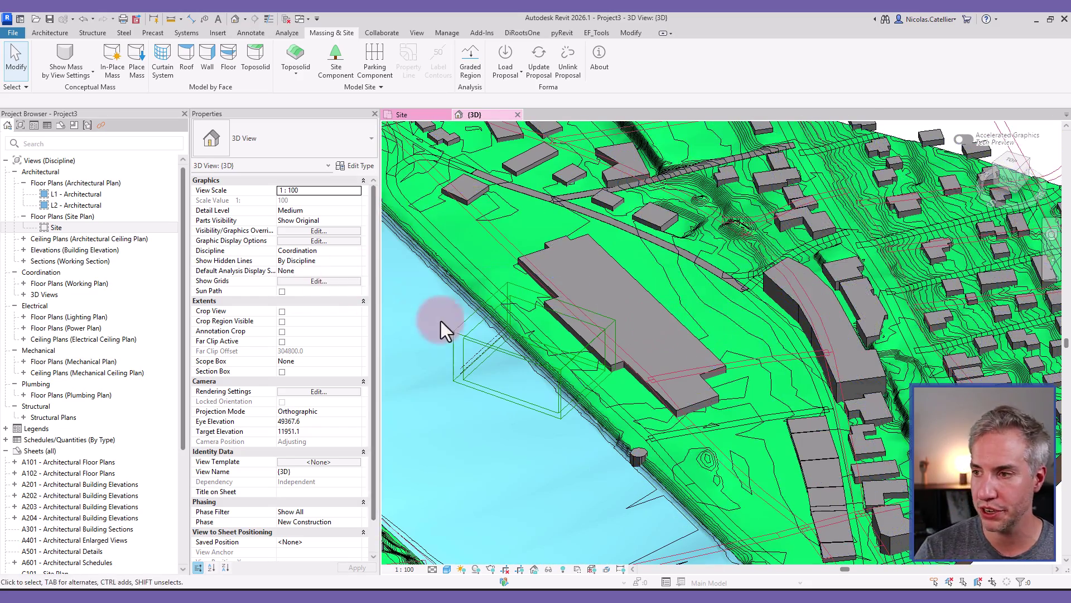
{"action": "scroll", "coordinate": [592, 301], "scroll_direction": "down", "scroll_amount": 4}
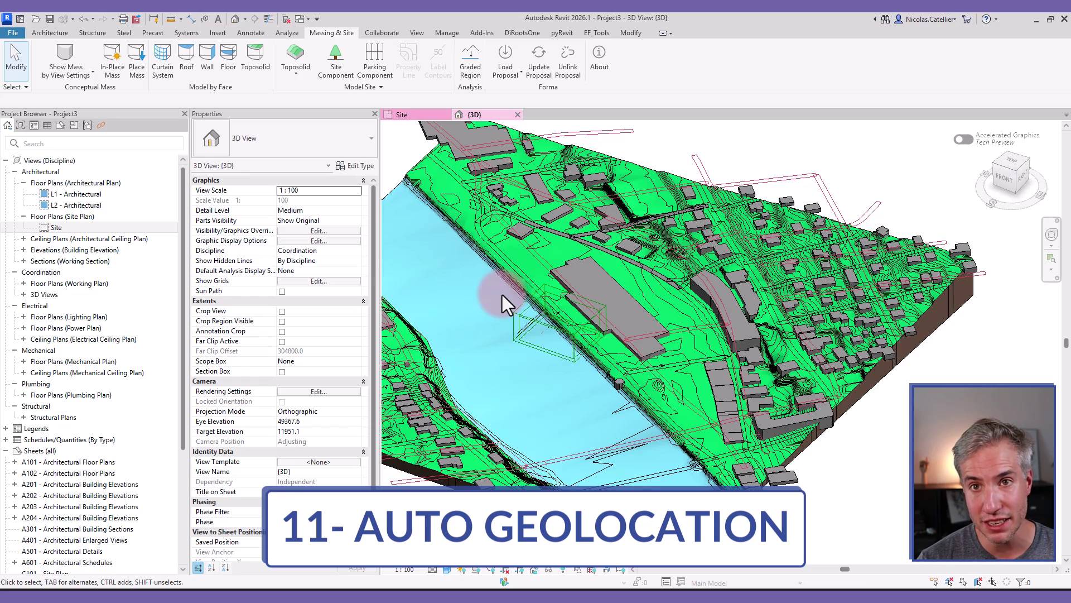
- Start the Spot Elevation tool and set the Target (Project) type's Elevation Base to Survey Point
{"action": "scroll", "coordinate": [637, 351], "scroll_direction": "up", "scroll_amount": 5}
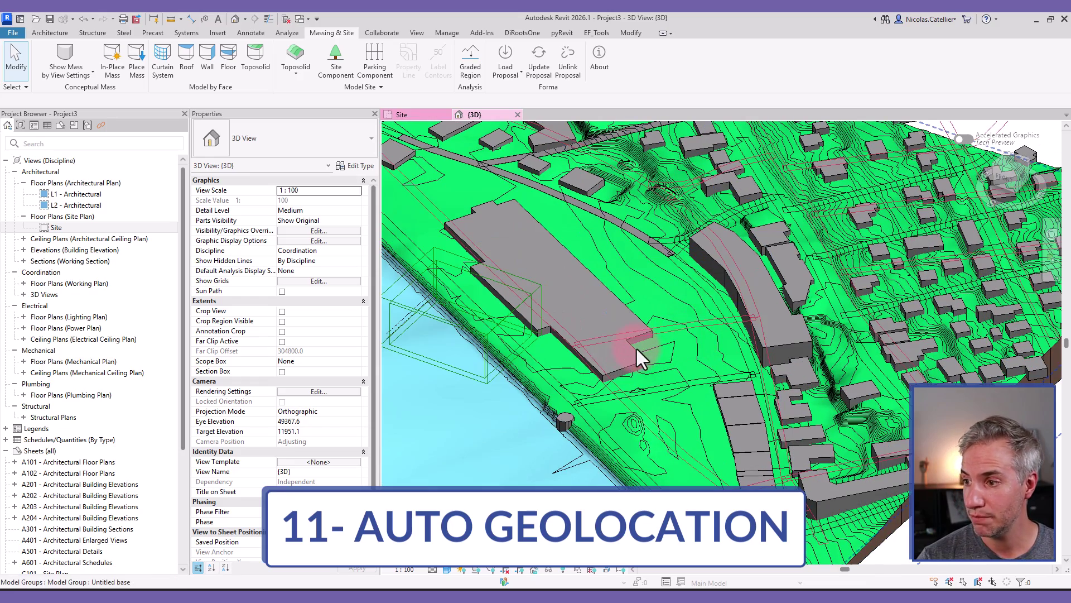
{"action": "key", "text": "e"}
{"action": "key", "text": "l"}
{"action": "scroll", "coordinate": [642, 354], "scroll_direction": "up", "scroll_amount": 4}
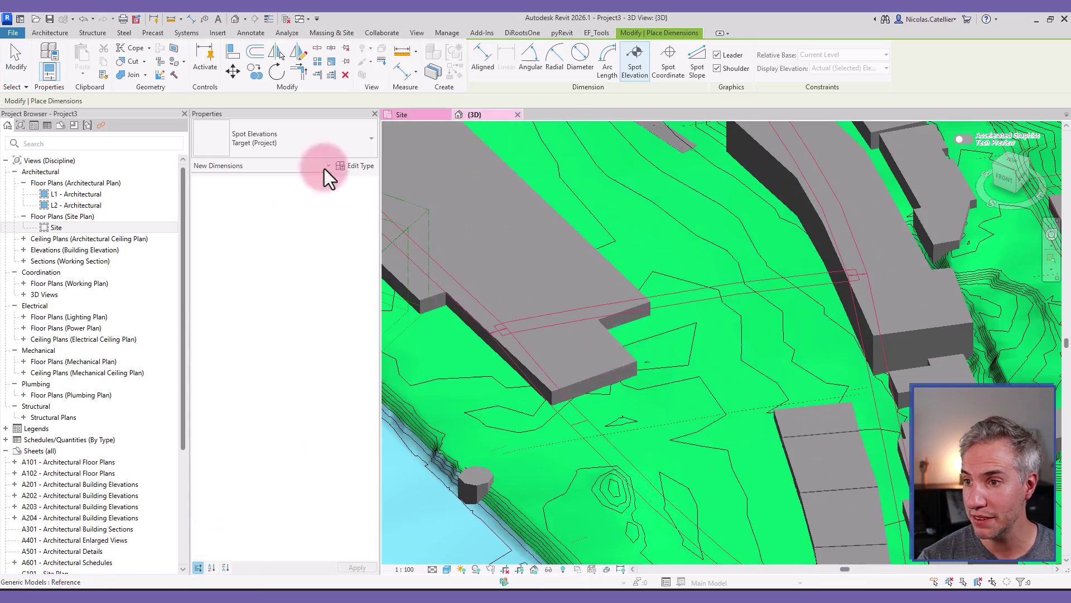
{"action": "left_click", "coordinate": [278, 144]}
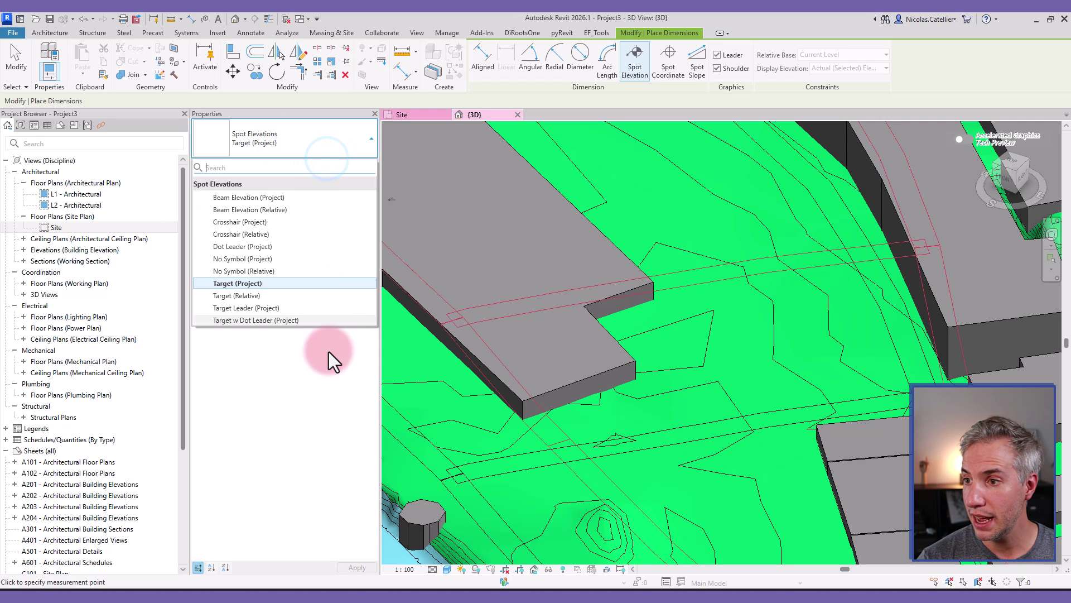
{"action": "left_click", "coordinate": [362, 340]}
{"action": "left_click", "coordinate": [350, 163]}
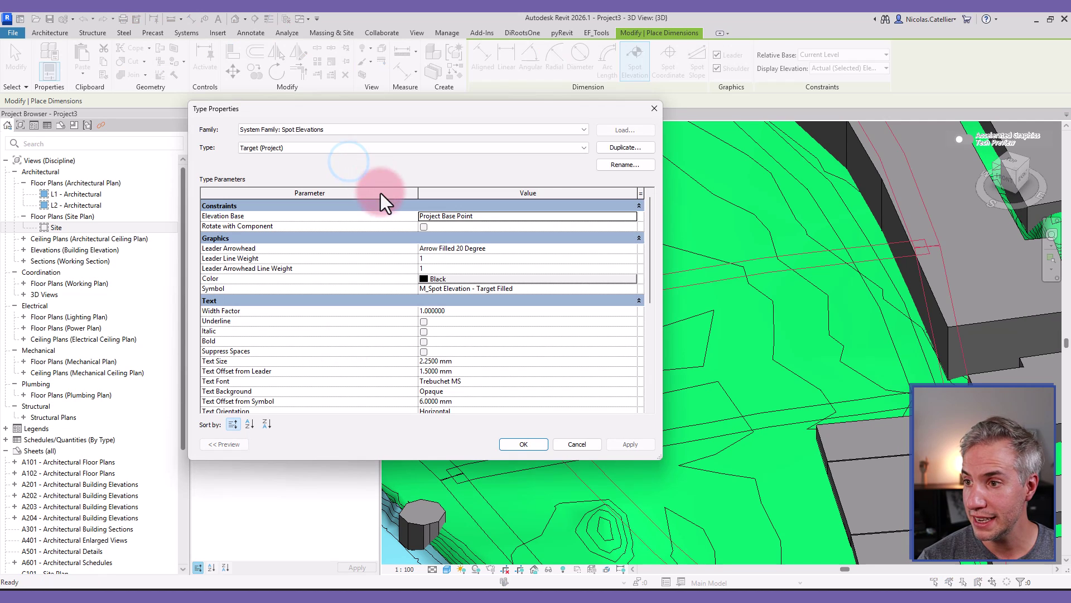
{"action": "left_click", "coordinate": [633, 216]}
{"action": "left_click", "coordinate": [444, 235]}
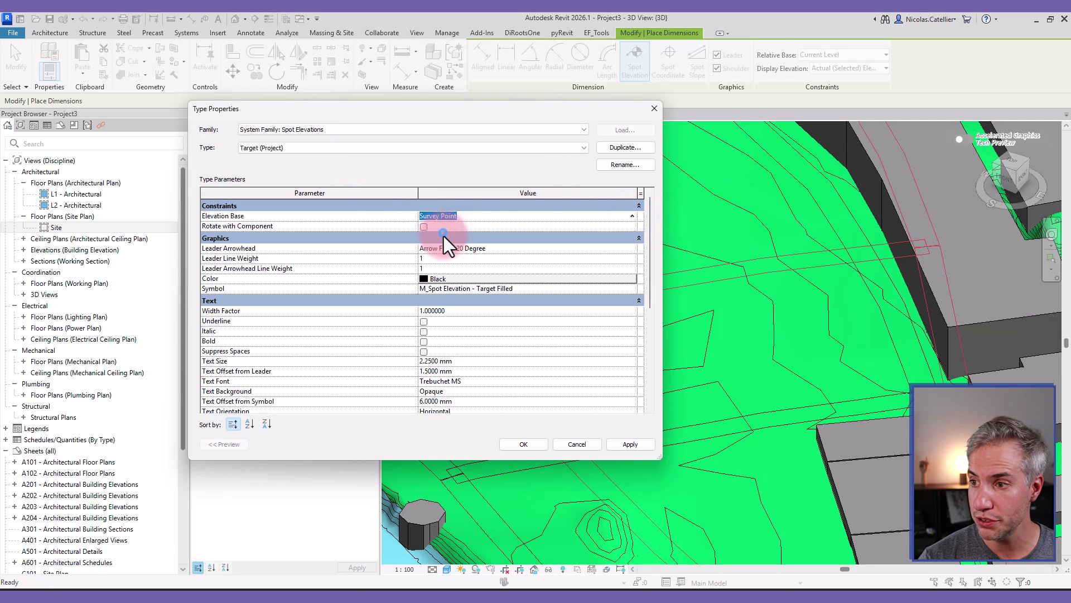
{"action": "left_click", "coordinate": [523, 444]}
- Place a spot elevation with leader on the large building's front roof corner, then select it to check its elevation value
{"action": "scroll", "coordinate": [633, 357], "scroll_direction": "up", "scroll_amount": 4}
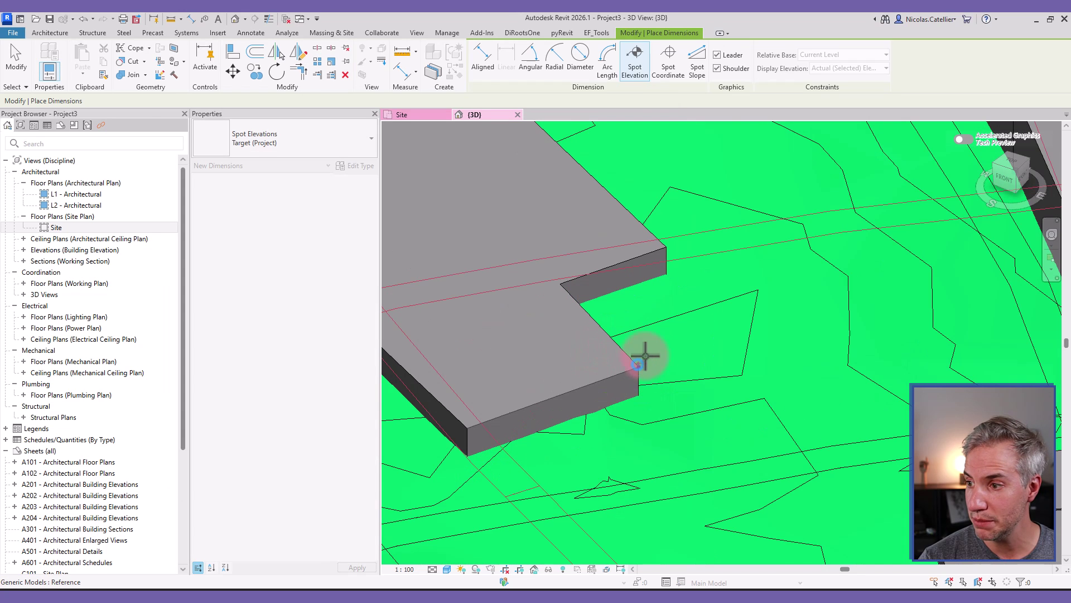
{"action": "left_click", "coordinate": [641, 354]}
{"action": "left_click", "coordinate": [684, 354]}
{"action": "key", "text": "Escape"}
{"action": "key", "text": "Escape"}
{"action": "scroll", "coordinate": [664, 352], "scroll_direction": "up", "scroll_amount": 5}
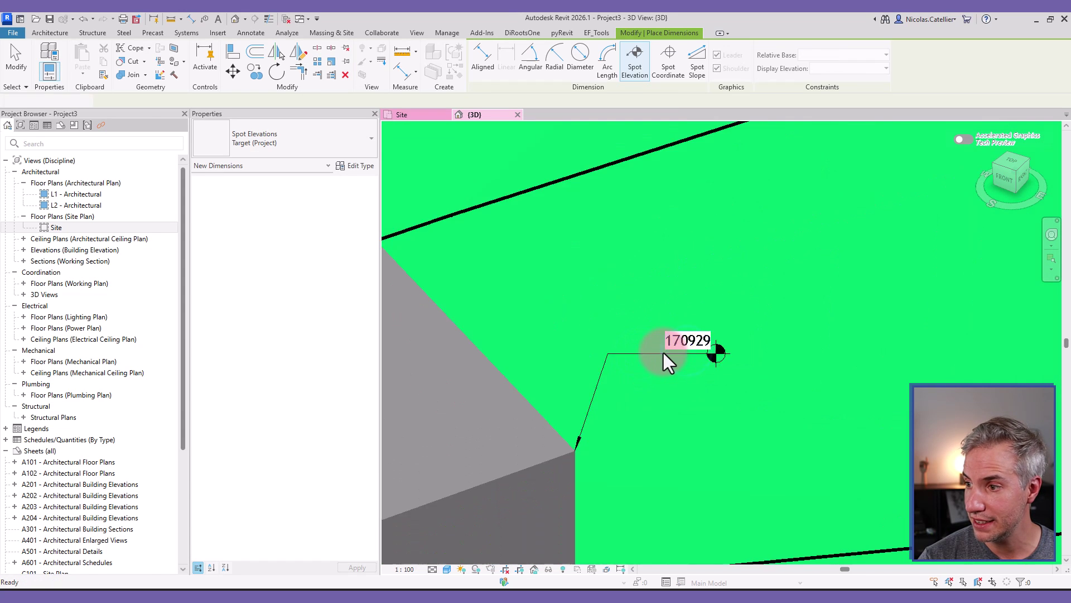
{"action": "left_click", "coordinate": [664, 350]}
{"action": "scroll", "coordinate": [649, 360], "scroll_direction": "down", "scroll_amount": 3}
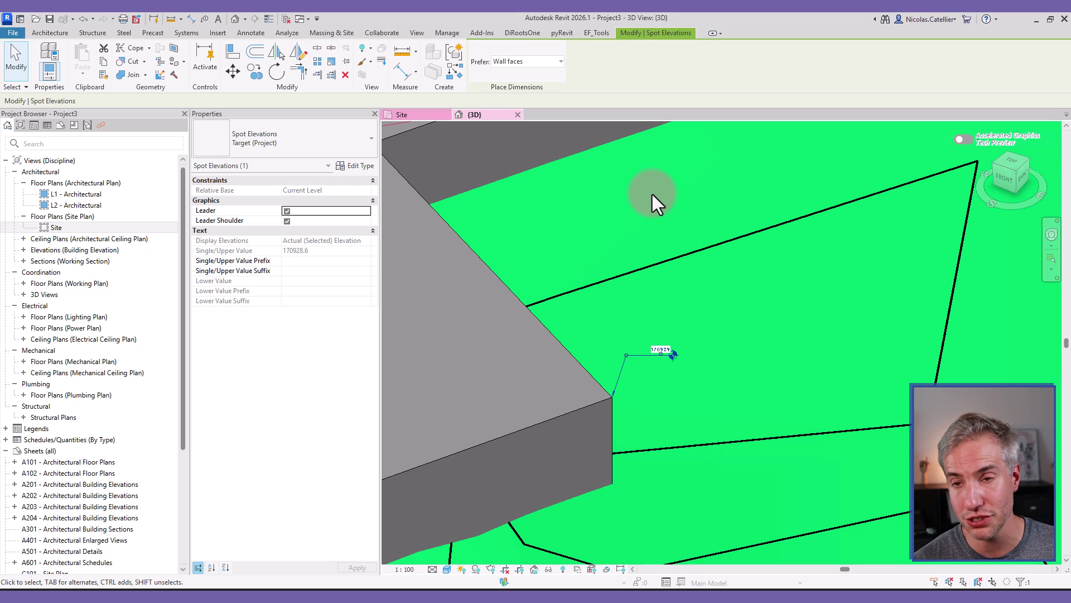
- Open the Site floor plan, locate the survey point far from the terrain and select it to check its geolocation
{"action": "left_click", "coordinate": [74, 193]}
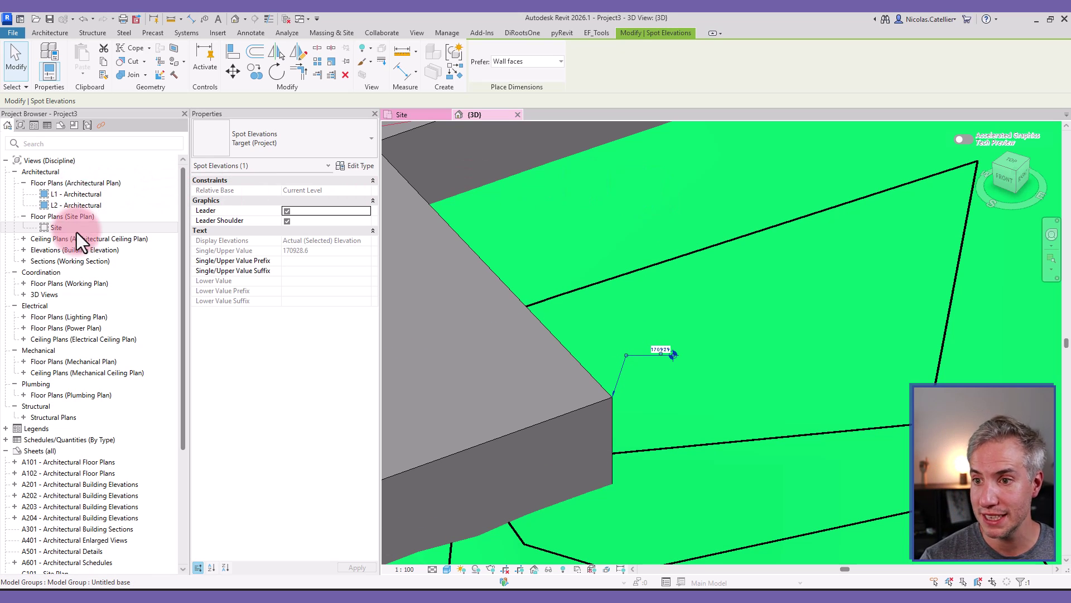
{"action": "left_click", "coordinate": [70, 227]}
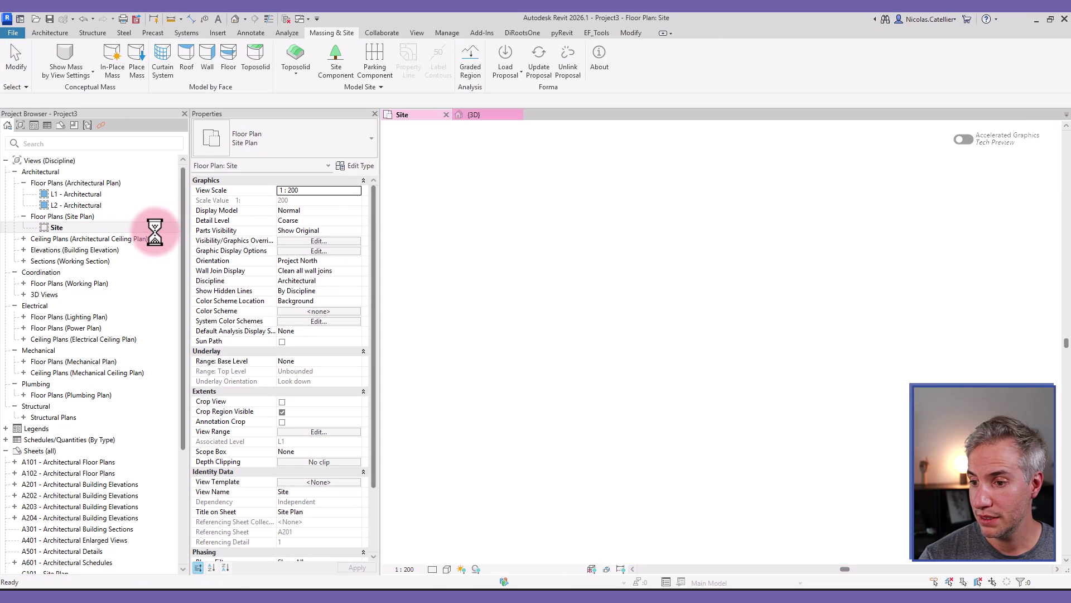
{"action": "scroll", "coordinate": [649, 260], "scroll_direction": "down", "scroll_amount": 5}
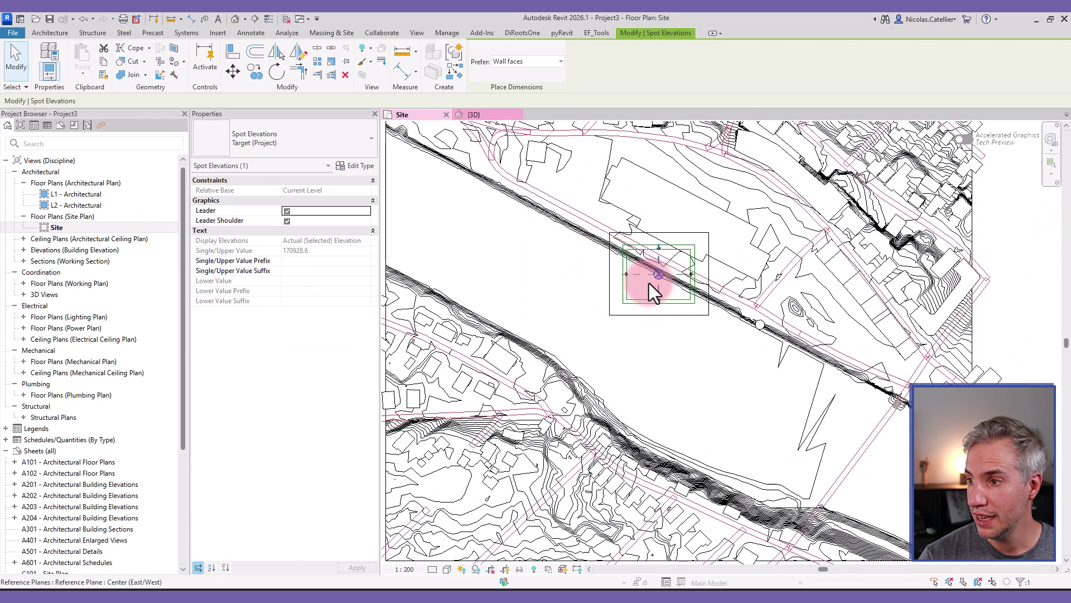
{"action": "scroll", "coordinate": [649, 282], "scroll_direction": "up", "scroll_amount": 6}
{"action": "scroll", "coordinate": [650, 246], "scroll_direction": "down", "scroll_amount": 8}
{"action": "scroll", "coordinate": [697, 271], "scroll_direction": "down", "scroll_amount": 5}
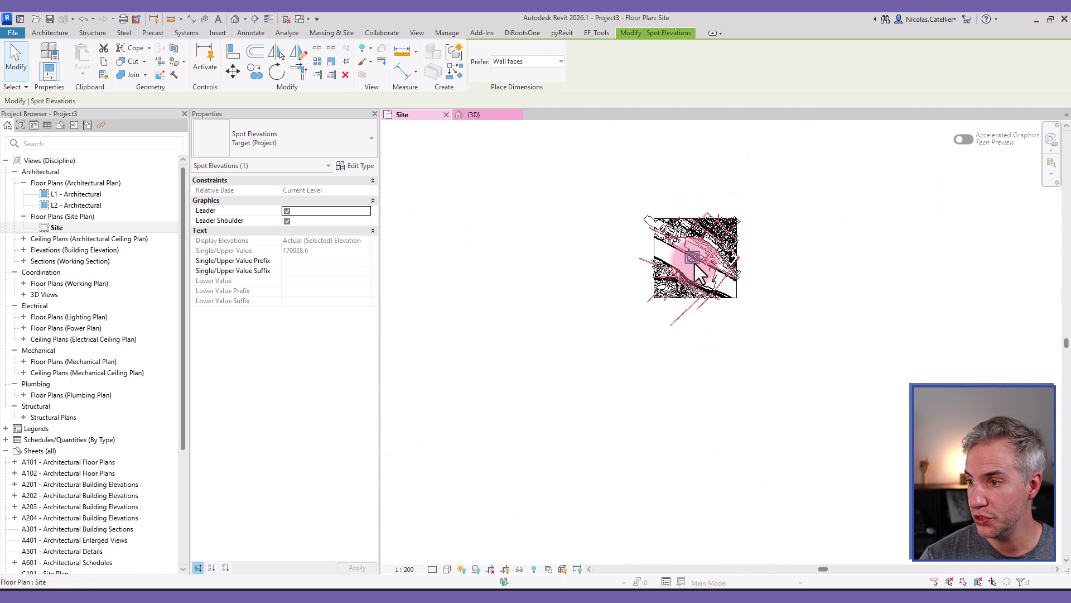
{"action": "scroll", "coordinate": [671, 342], "scroll_direction": "up", "scroll_amount": 6}
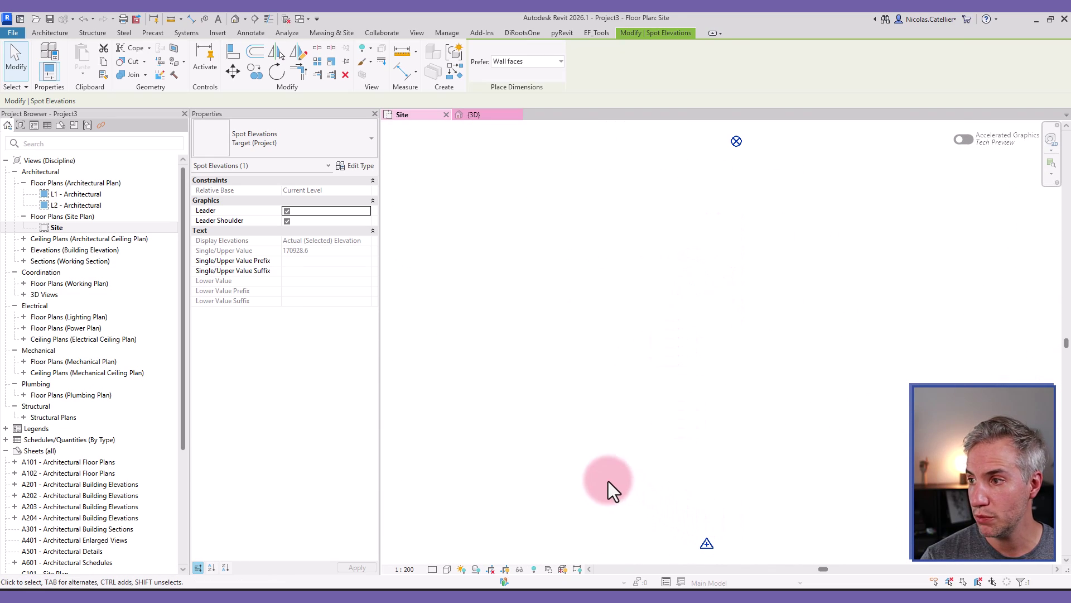
{"action": "left_click", "coordinate": [707, 543]}
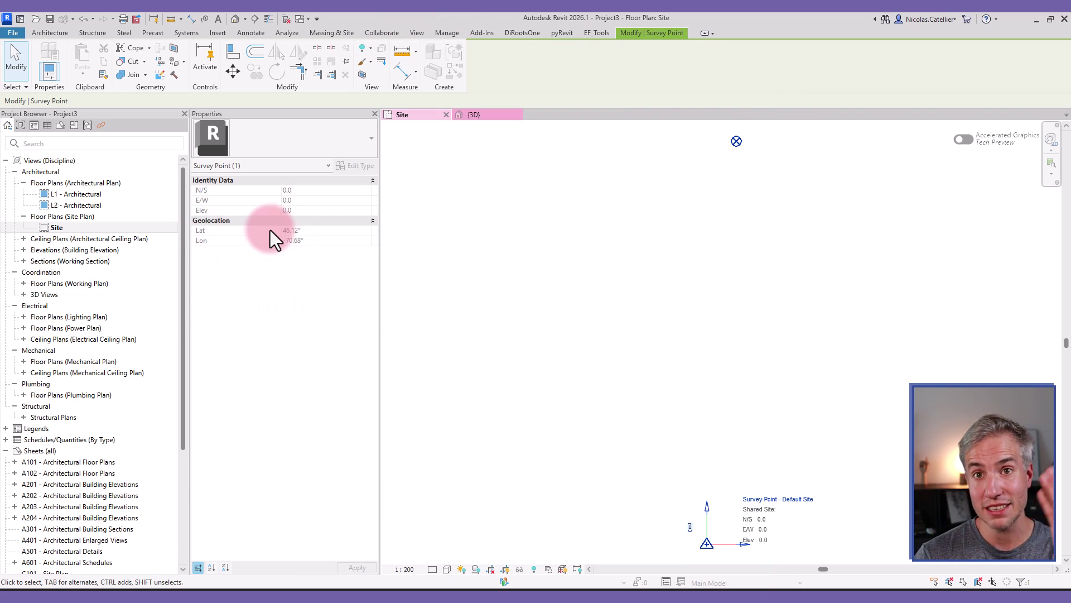
- Unclip the survey point and move it onto the project base point
{"action": "left_click", "coordinate": [690, 528]}
{"action": "key", "text": "m"}
{"action": "key", "text": "v"}
{"action": "left_click", "coordinate": [708, 545]}
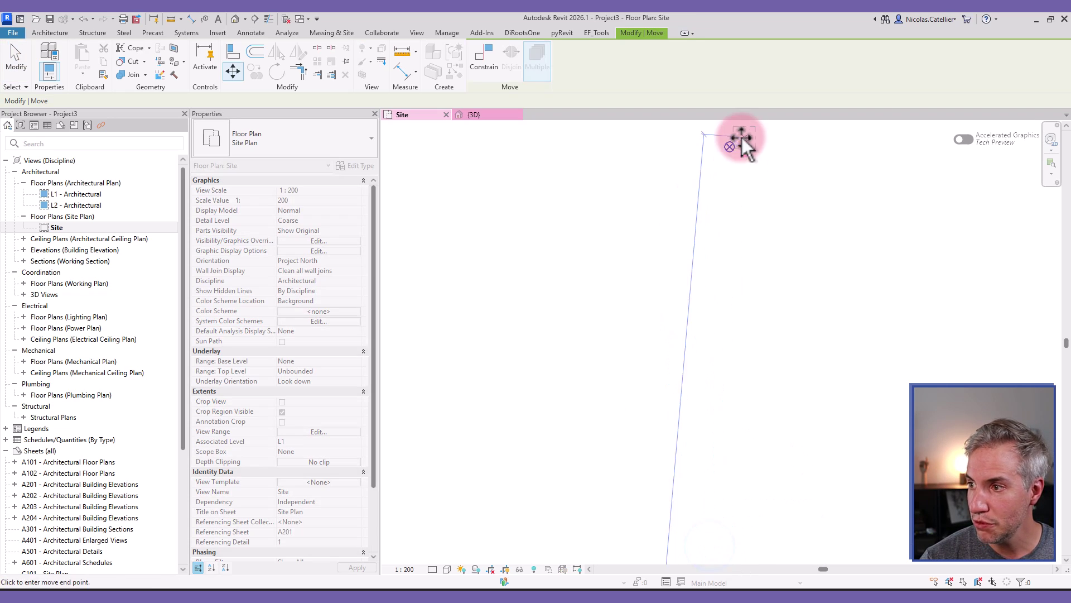
{"action": "scroll", "coordinate": [745, 246], "scroll_direction": "up", "scroll_amount": 5}
{"action": "scroll", "coordinate": [698, 346], "scroll_direction": "up", "scroll_amount": 3}
{"action": "scroll", "coordinate": [616, 303], "scroll_direction": "up", "scroll_amount": 3}
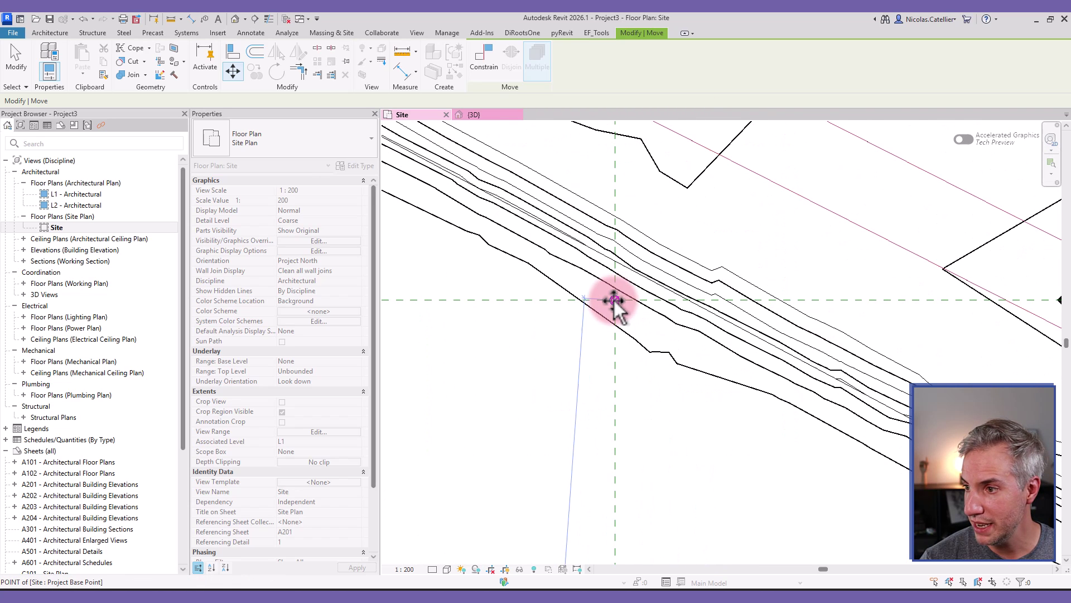
{"action": "left_click", "coordinate": [615, 300]}
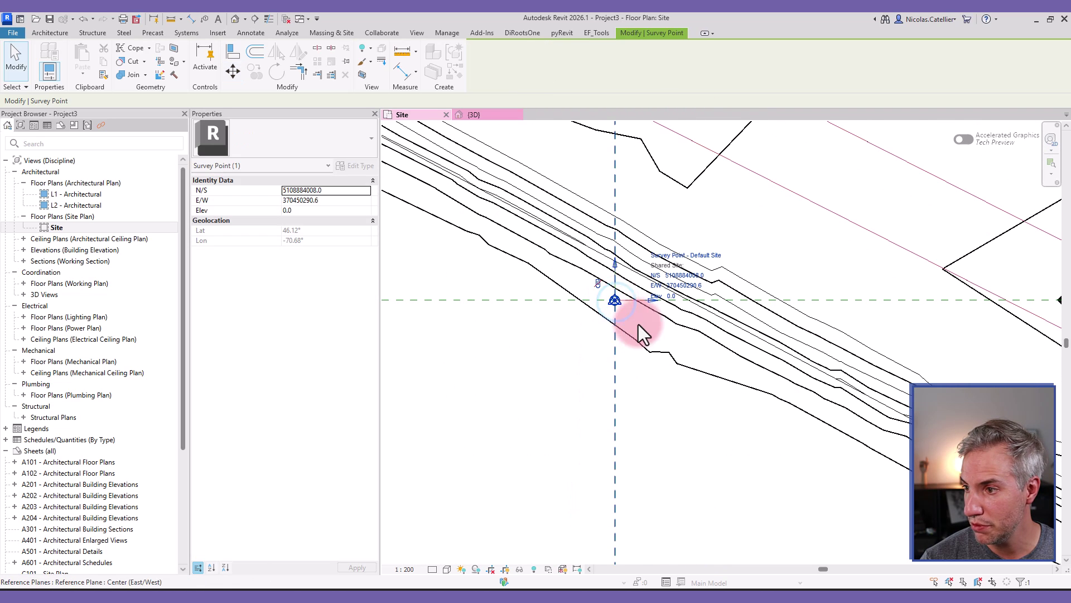
{"action": "scroll", "coordinate": [592, 324], "scroll_direction": "down", "scroll_amount": 3}
{"action": "key", "text": "ctrl+Tab"}
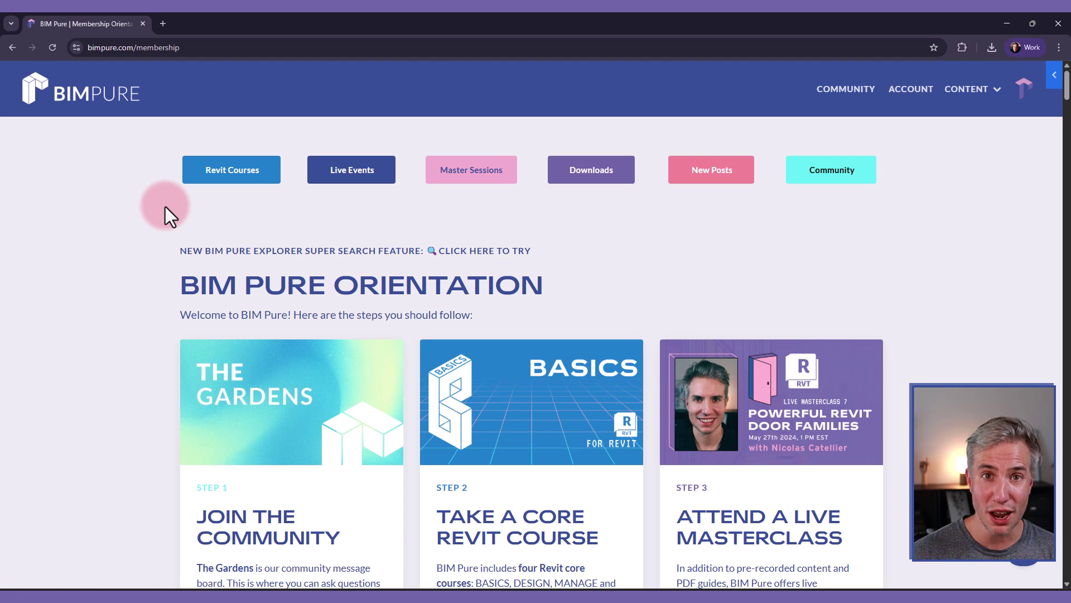
- Switch to the browser and look through the new courses, core Revit courses and BIM Master Sessions on the BIM Pure membership page
{"action": "scroll", "coordinate": [502, 299], "scroll_direction": "down", "scroll_amount": 20}
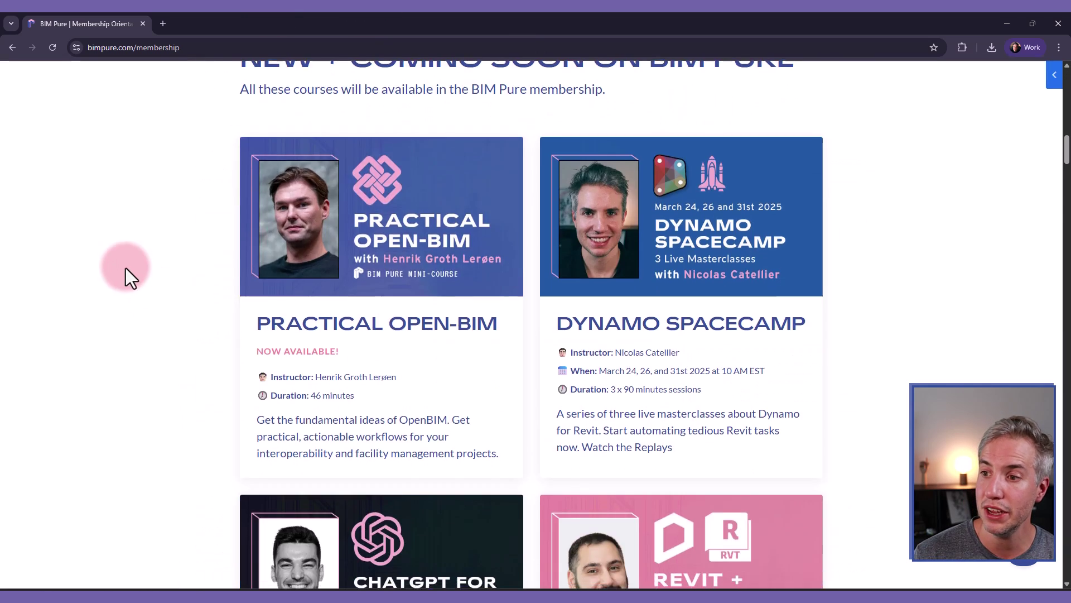
{"action": "scroll", "coordinate": [154, 258], "scroll_direction": "down", "scroll_amount": 10}
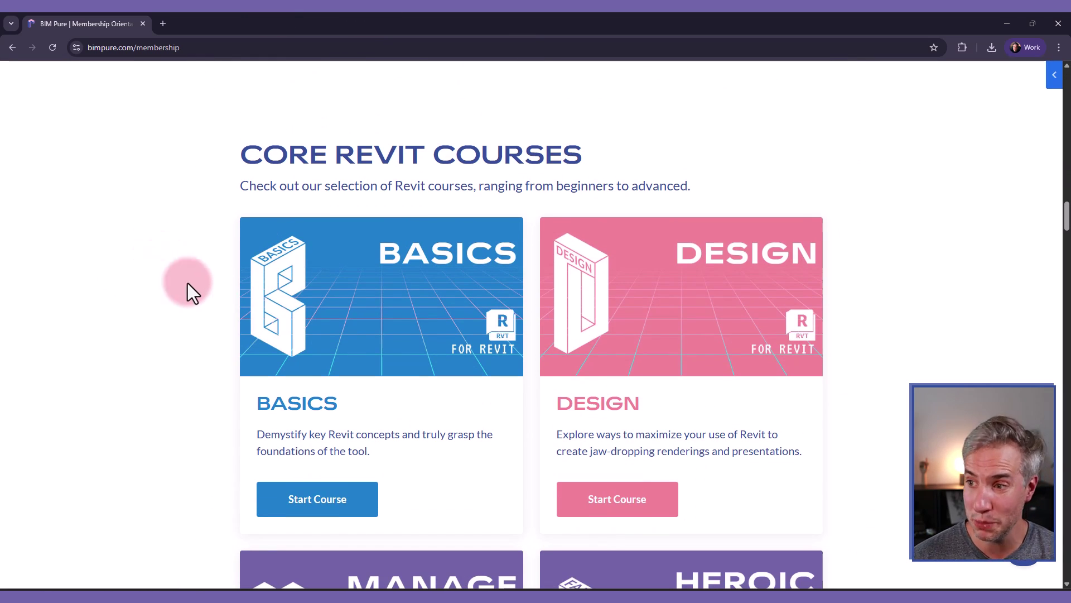
{"action": "scroll", "coordinate": [205, 288], "scroll_direction": "down", "scroll_amount": 9}
{"action": "scroll", "coordinate": [215, 289], "scroll_direction": "down", "scroll_amount": 14}
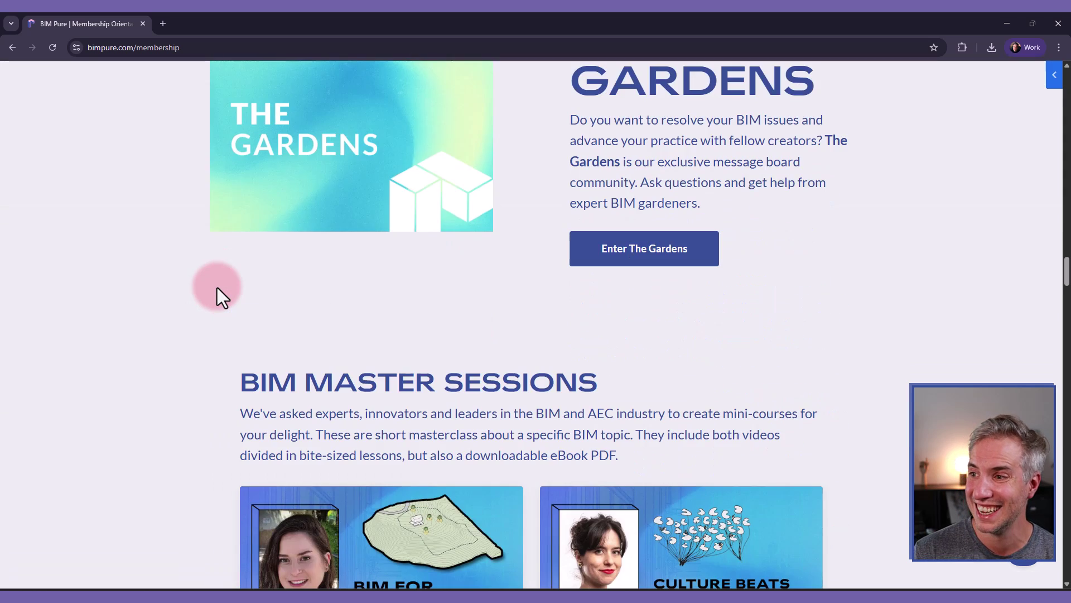
{"action": "scroll", "coordinate": [216, 287], "scroll_direction": "up", "scroll_amount": 2}
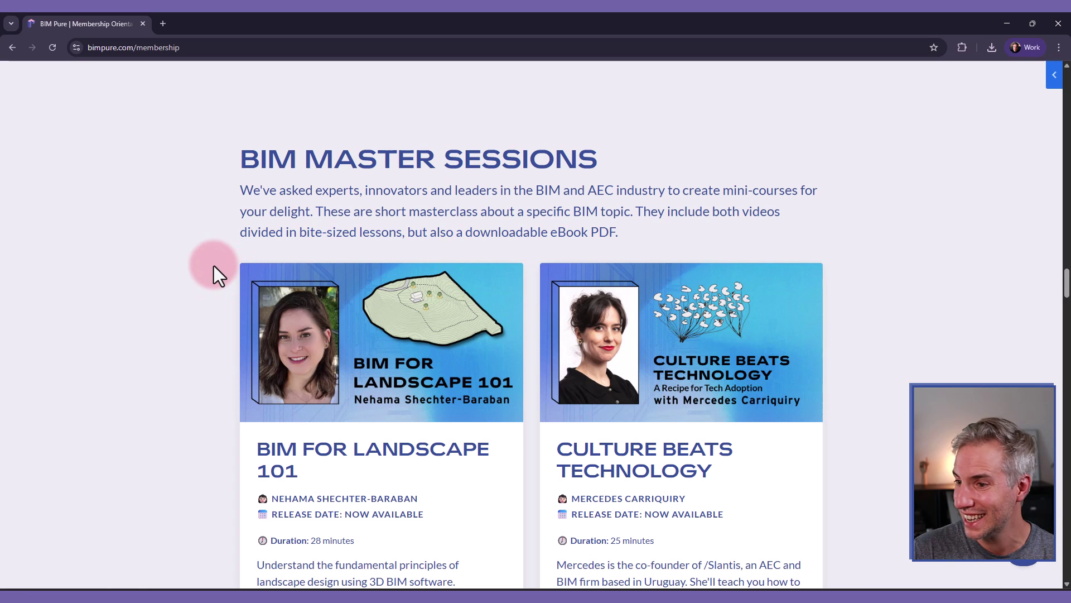
{"action": "scroll", "coordinate": [213, 265], "scroll_direction": "down", "scroll_amount": 4}
{"action": "scroll", "coordinate": [214, 266], "scroll_direction": "down", "scroll_amount": 5}
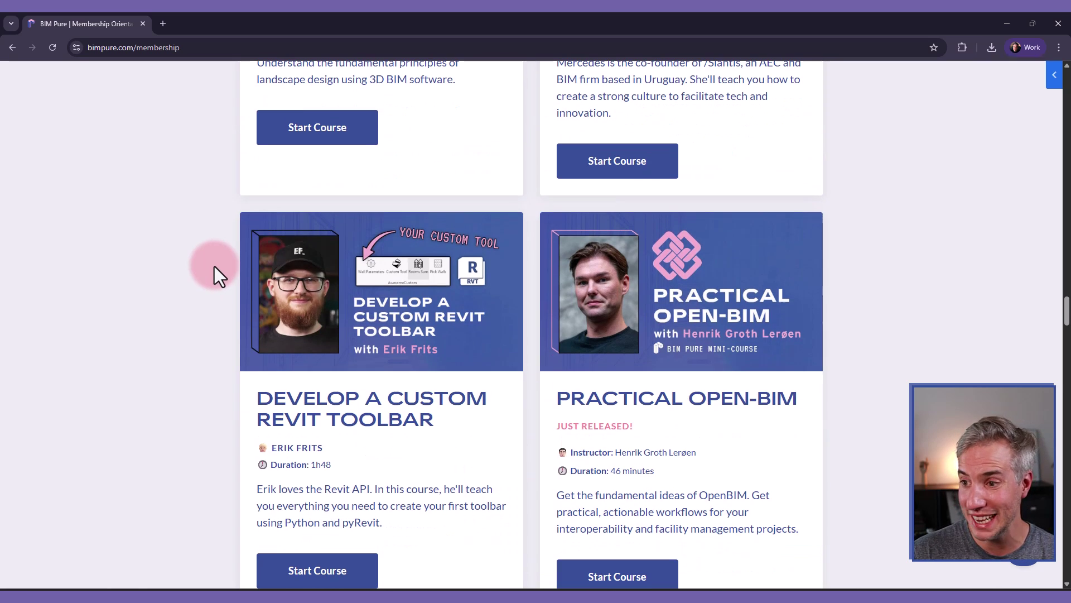
{"action": "scroll", "coordinate": [214, 266], "scroll_direction": "down", "scroll_amount": 2}
{"action": "scroll", "coordinate": [214, 265], "scroll_direction": "down", "scroll_amount": 5}
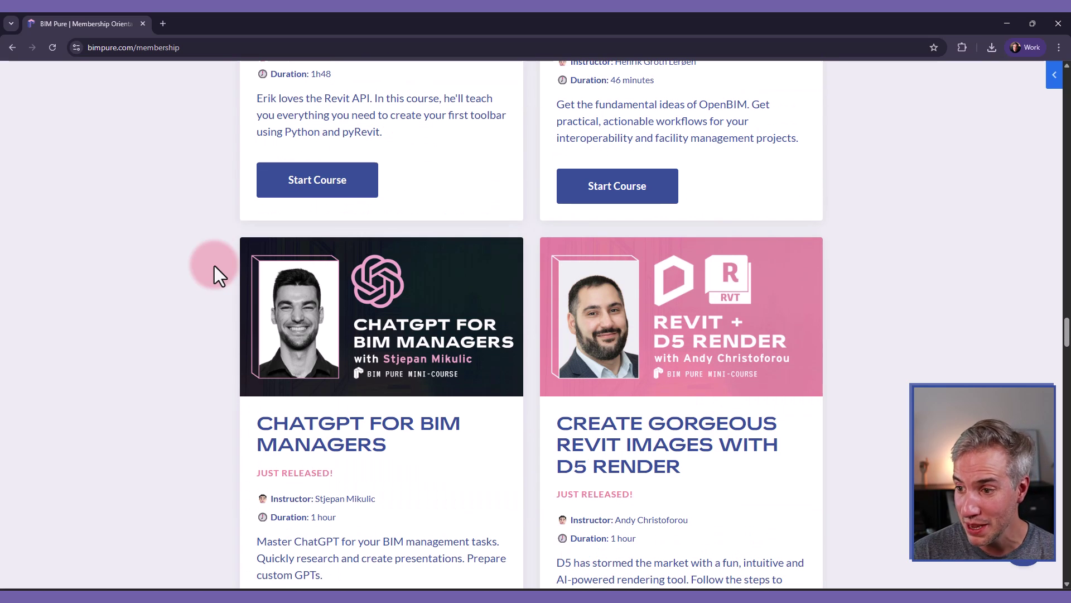
{"action": "scroll", "coordinate": [214, 265], "scroll_direction": "down", "scroll_amount": 1}
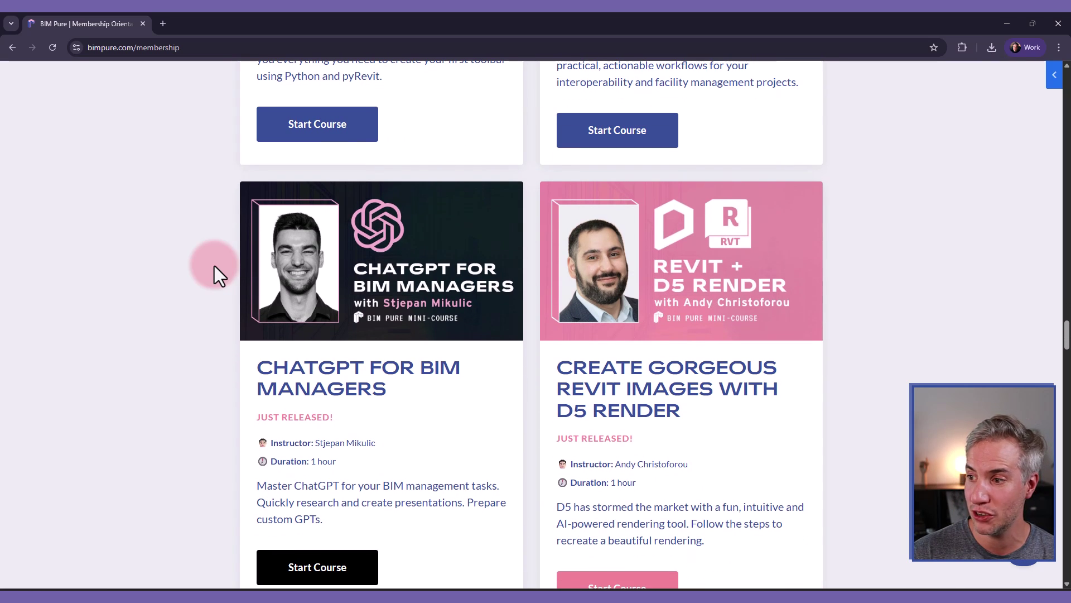
- View the downloads section, then switch to Revit's BP_Windows-Collection-MET-2026 model and examine a 2400 x 1500 BP_WIN_Alu-3P-2H window
{"action": "scroll", "coordinate": [229, 262], "scroll_direction": "down", "scroll_amount": 13}
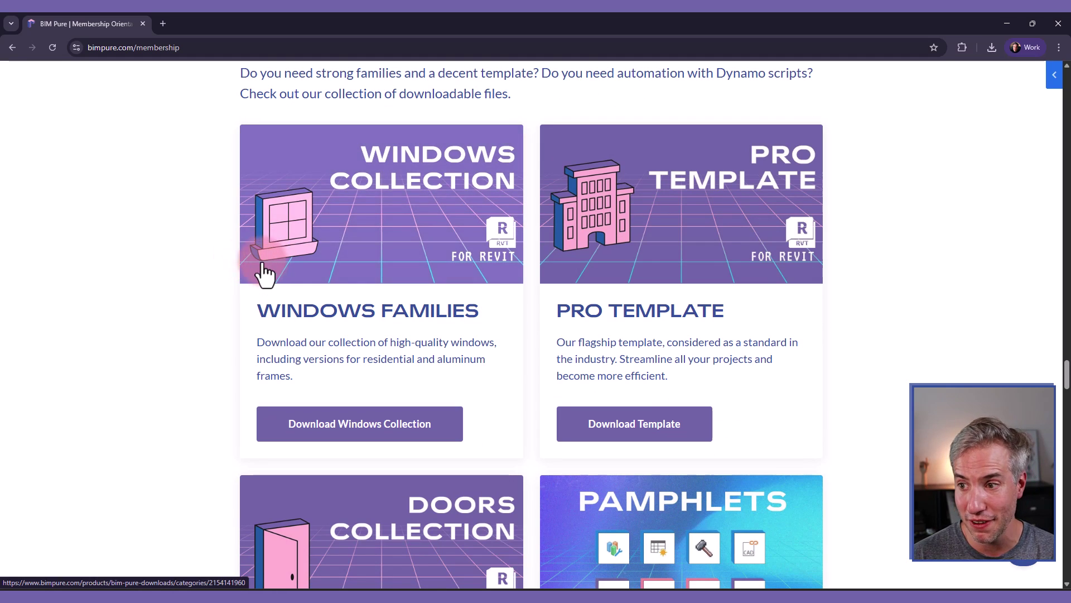
{"action": "scroll", "coordinate": [215, 291], "scroll_direction": "down", "scroll_amount": 3}
{"action": "scroll", "coordinate": [179, 289], "scroll_direction": "up", "scroll_amount": 3}
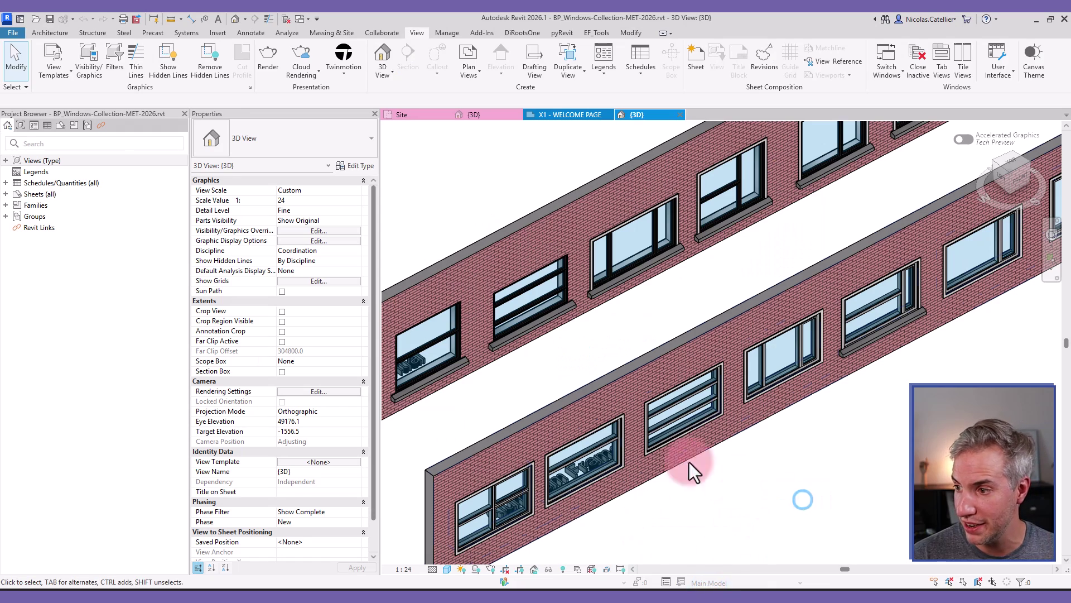
{"action": "left_click", "coordinate": [697, 419]}
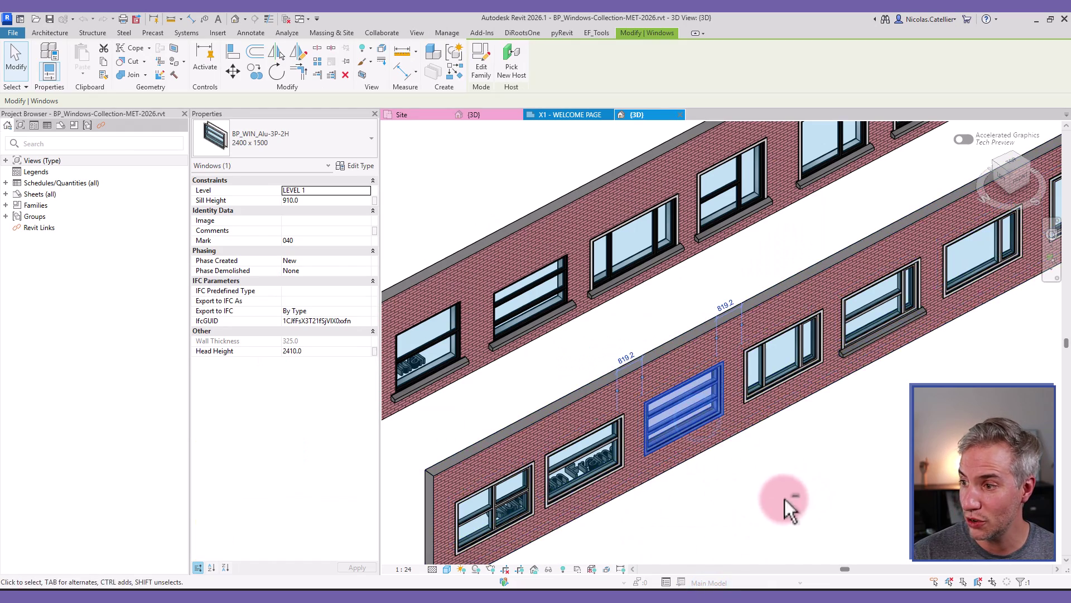
{"action": "middle_click_drag", "start_coordinate": [801, 514], "coordinate": [810, 446], "text": "shift"}
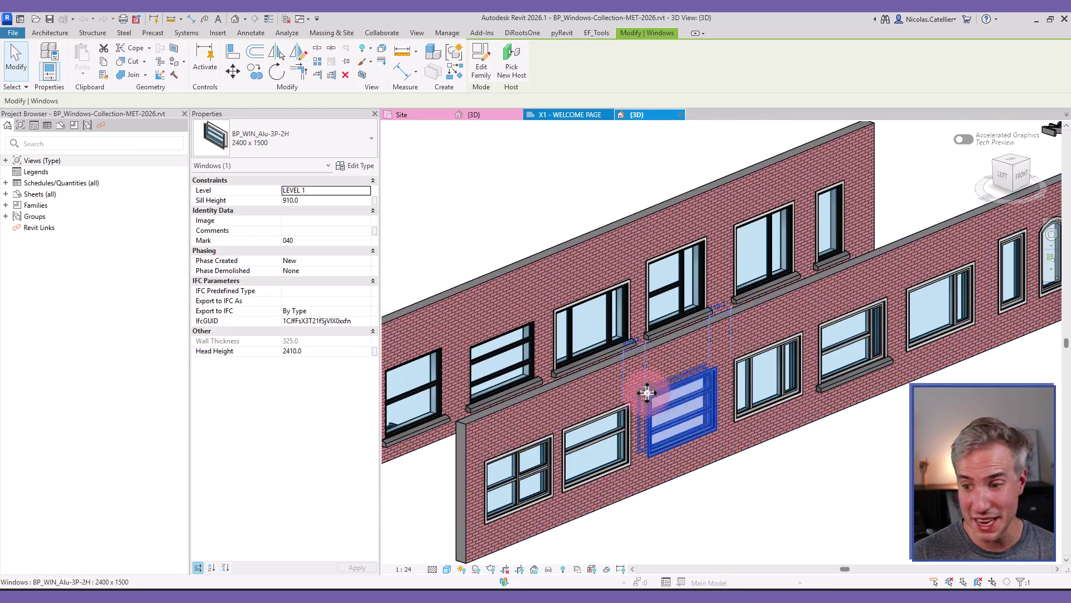
- Switch back to the browser and review the Dynamo scripts and the upcoming live masterclass on the membership page
{"action": "mouse_move", "coordinate": [505, 586]}
{"action": "left_click", "coordinate": [584, 547]}
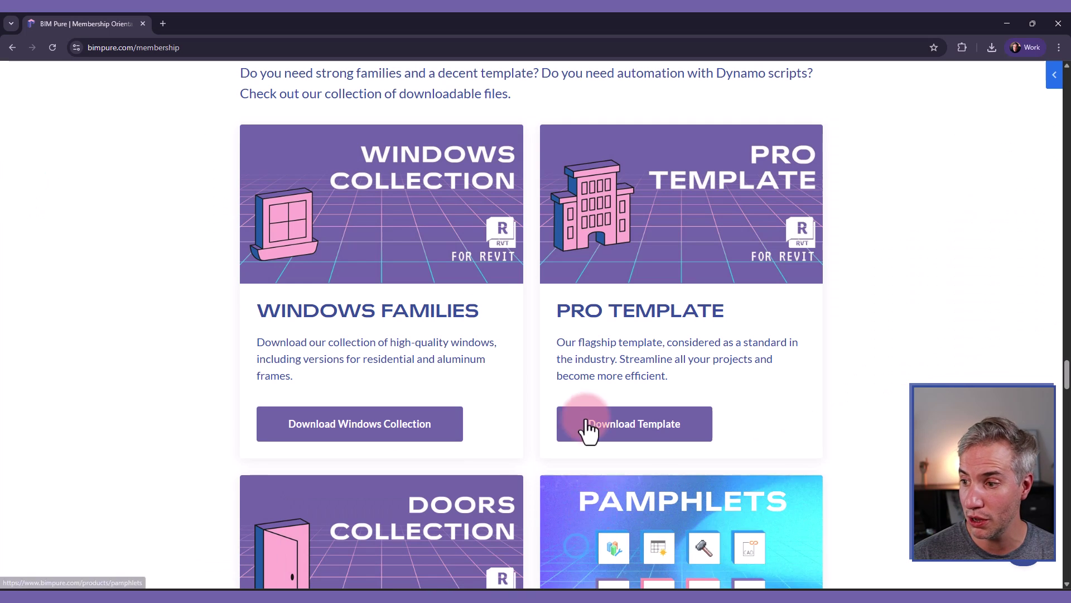
{"action": "left_click_drag", "start_coordinate": [239, 358], "coordinate": [168, 387]}
{"action": "scroll", "coordinate": [168, 390], "scroll_direction": "down", "scroll_amount": 5}
{"action": "scroll", "coordinate": [166, 393], "scroll_direction": "down", "scroll_amount": 10}
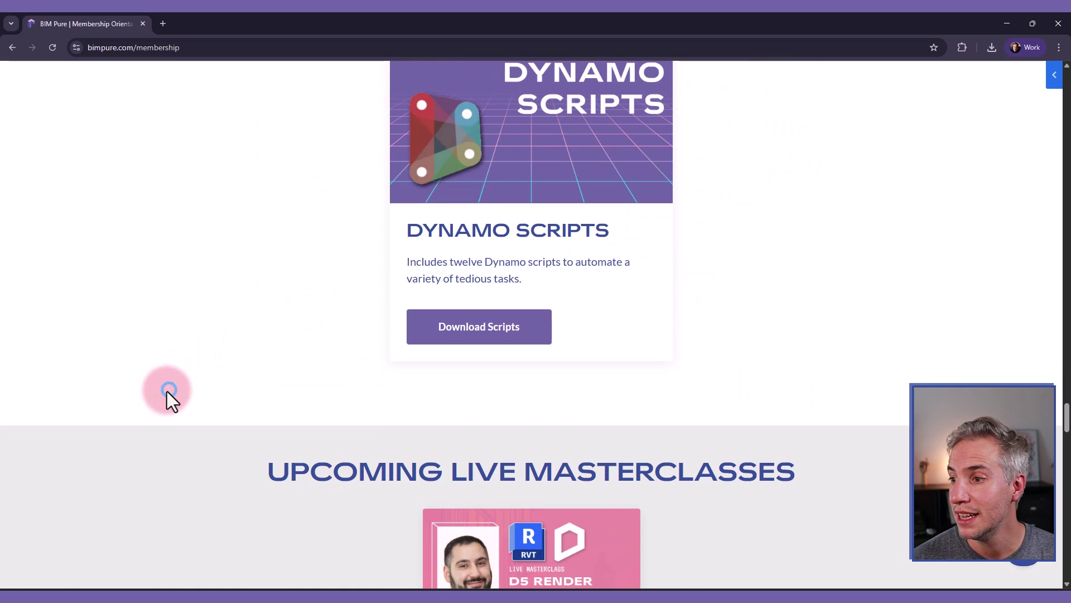
{"action": "scroll", "coordinate": [168, 389], "scroll_direction": "up", "scroll_amount": 3}
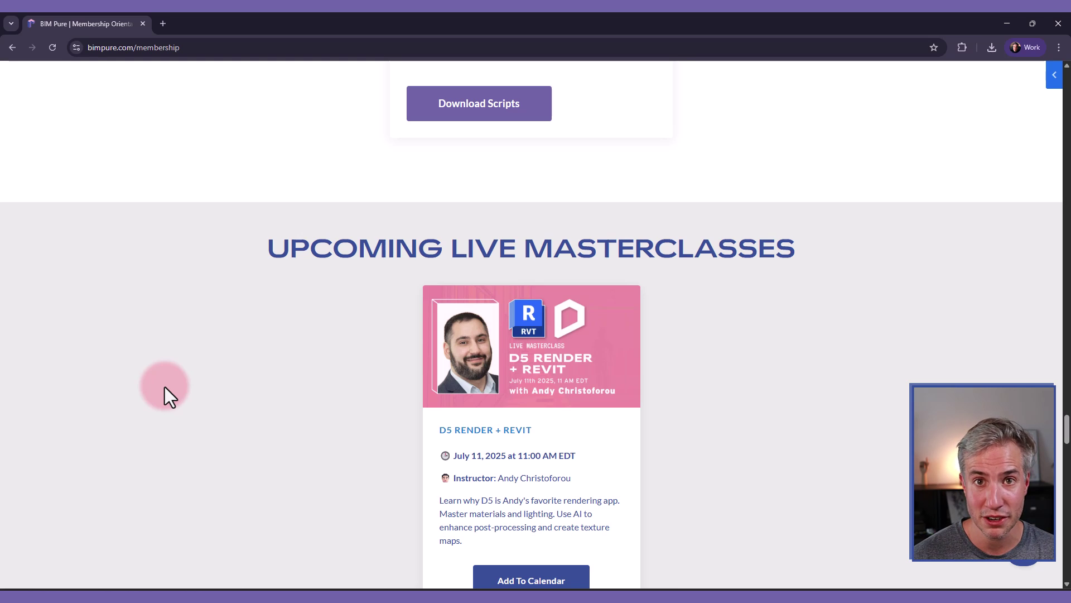
- Look through the live masterclass replays, then open the full masterclasses list and browse it
{"action": "scroll", "coordinate": [165, 387], "scroll_direction": "down", "scroll_amount": 9}
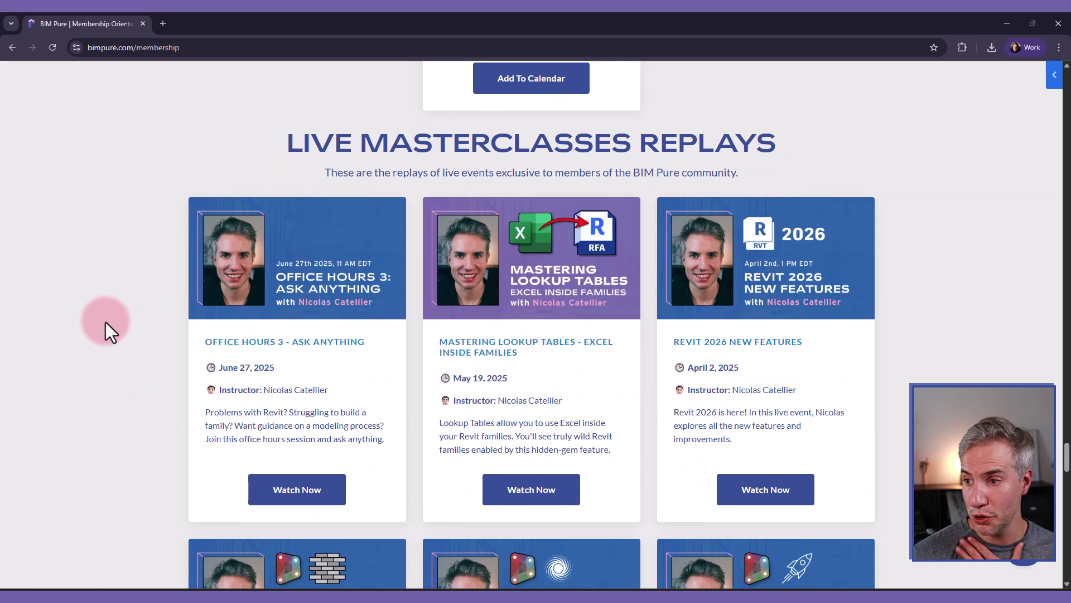
{"action": "scroll", "coordinate": [96, 323], "scroll_direction": "down", "scroll_amount": 2}
{"action": "scroll", "coordinate": [106, 321], "scroll_direction": "up", "scroll_amount": 3}
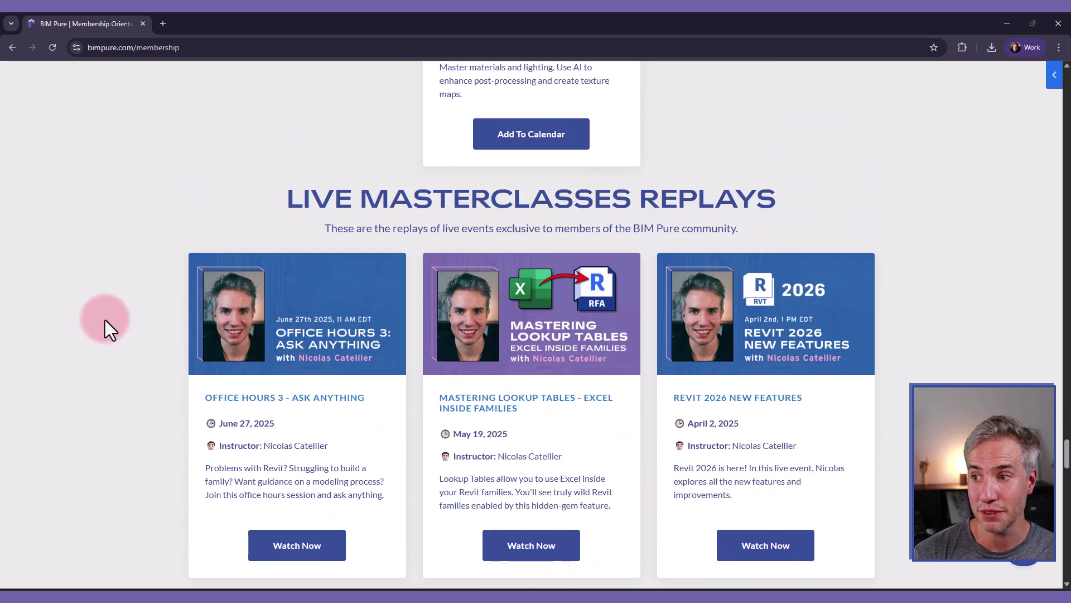
{"action": "scroll", "coordinate": [74, 306], "scroll_direction": "down", "scroll_amount": 16}
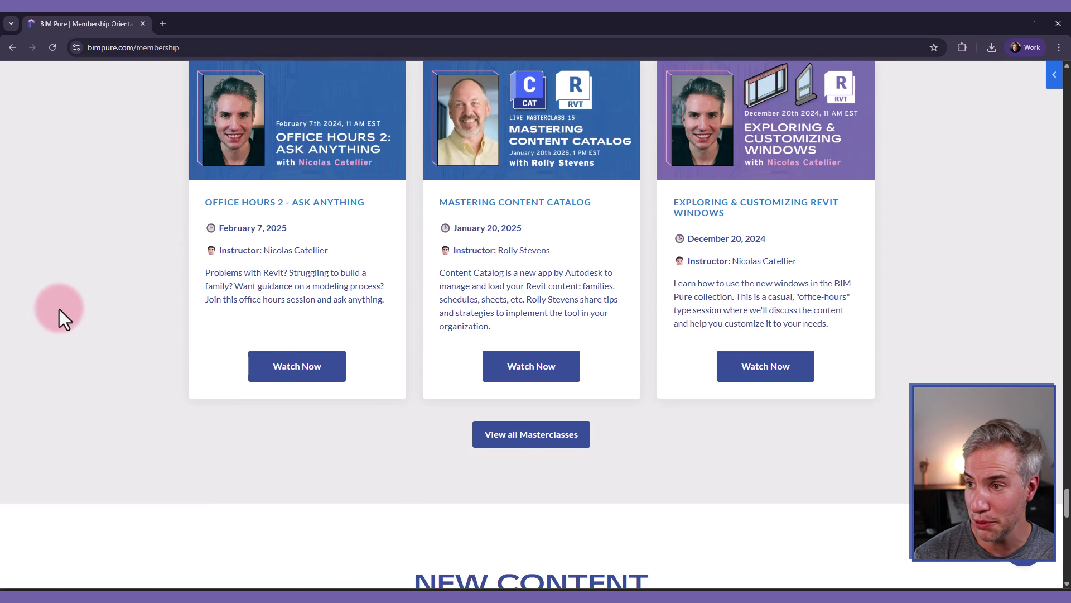
{"action": "left_click", "coordinate": [537, 440]}
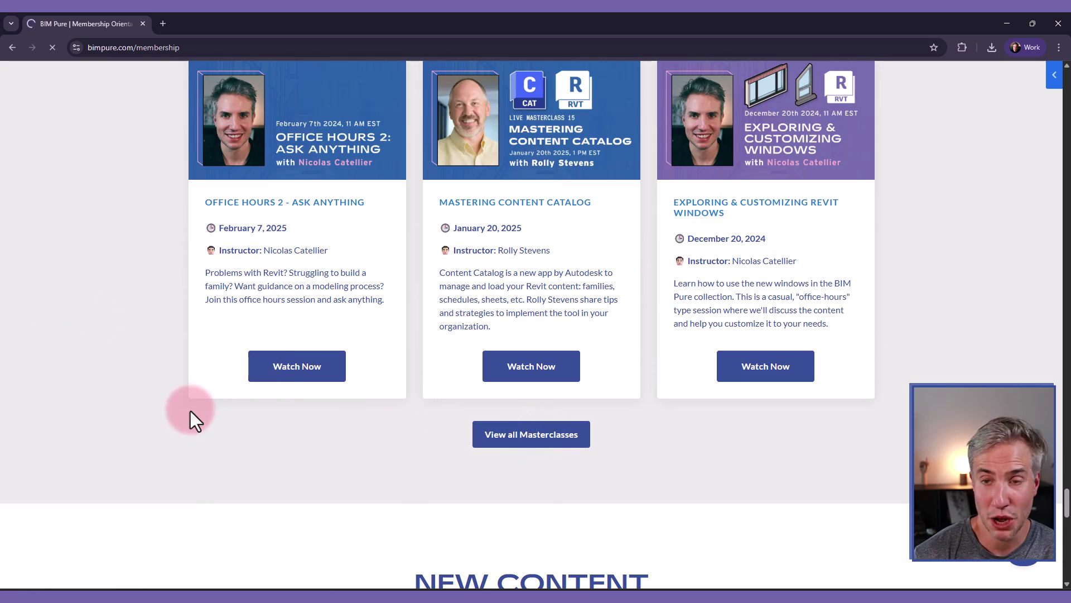
{"action": "scroll", "coordinate": [149, 367], "scroll_direction": "down", "scroll_amount": 15}
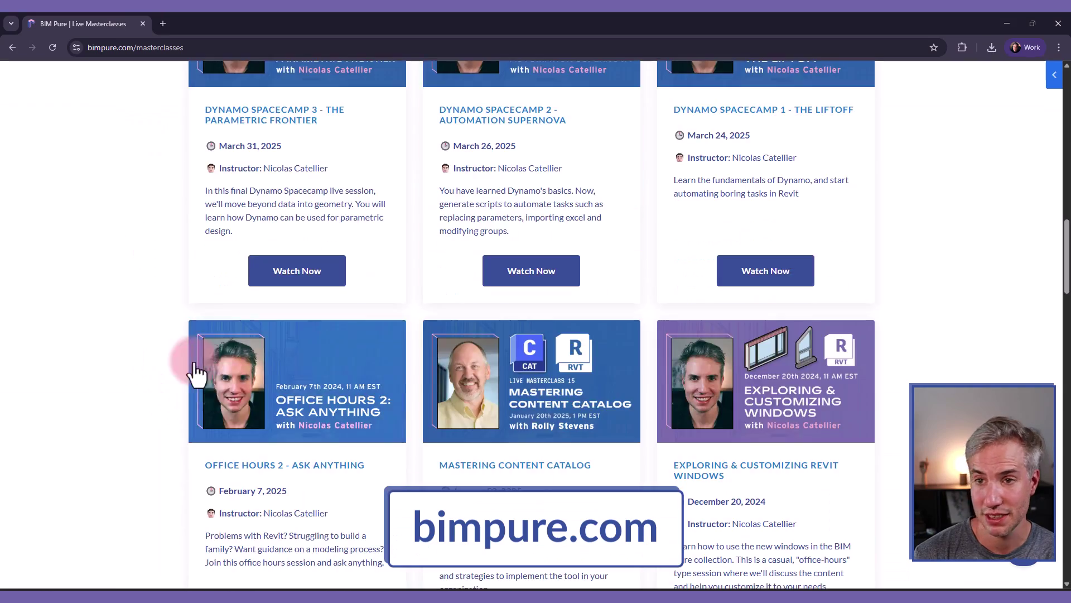